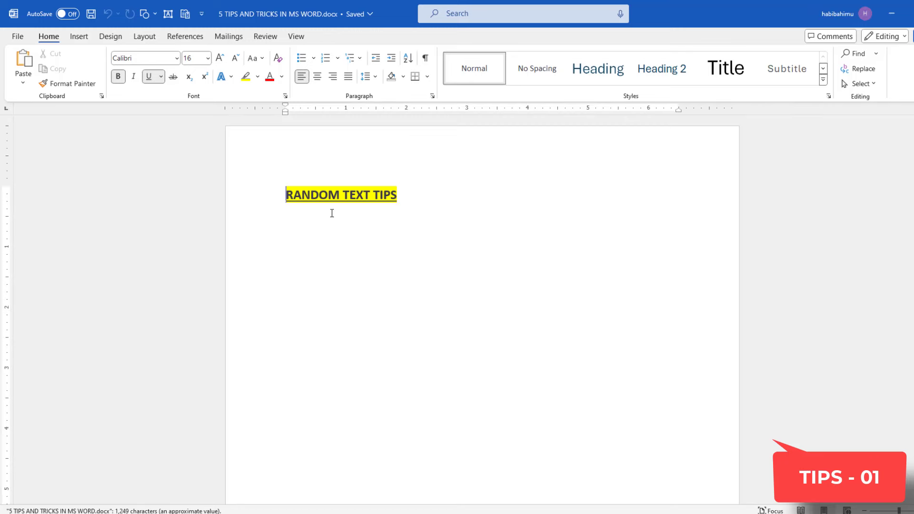
- Type '=' on the empty line below RANDOM TEXT TIPS and set its highlight to No Color
click(305, 236)
ctrl+scroll(320, 230, up, 1)
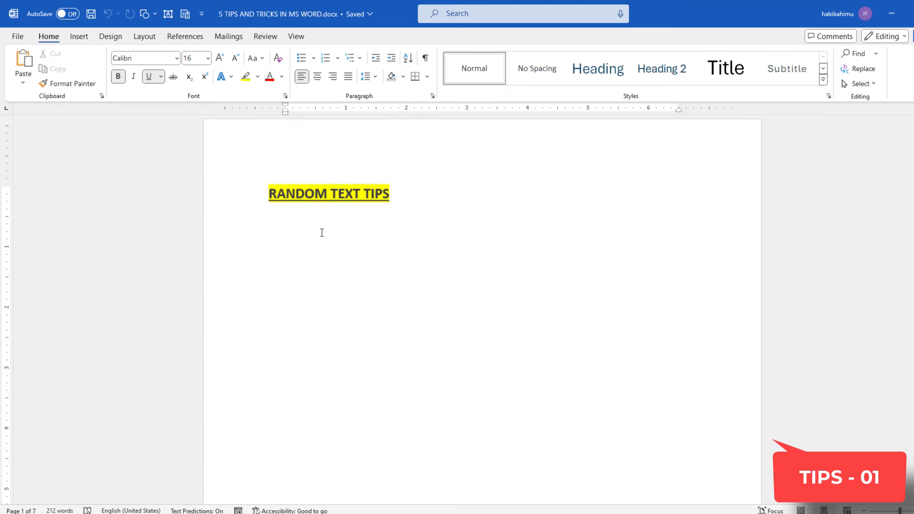
ctrl+scroll(321, 232, up, 2)
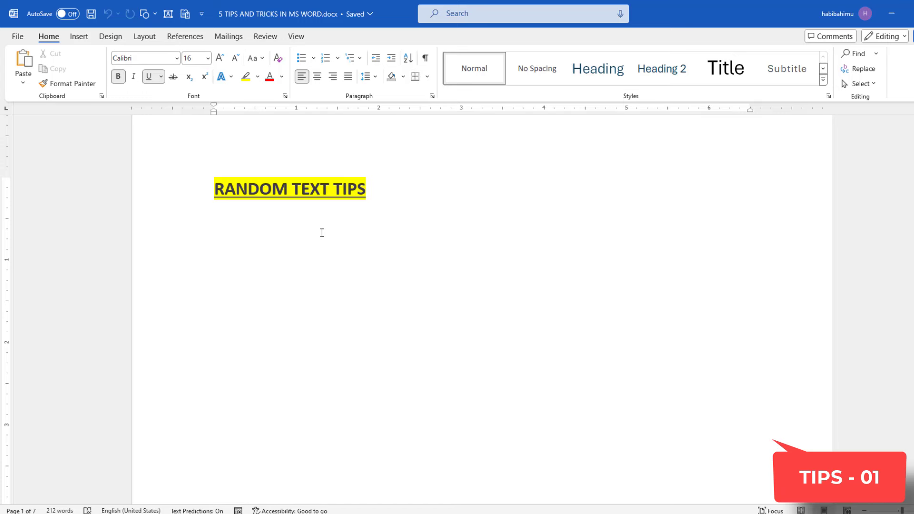
ctrl+scroll(322, 232, up, 1)
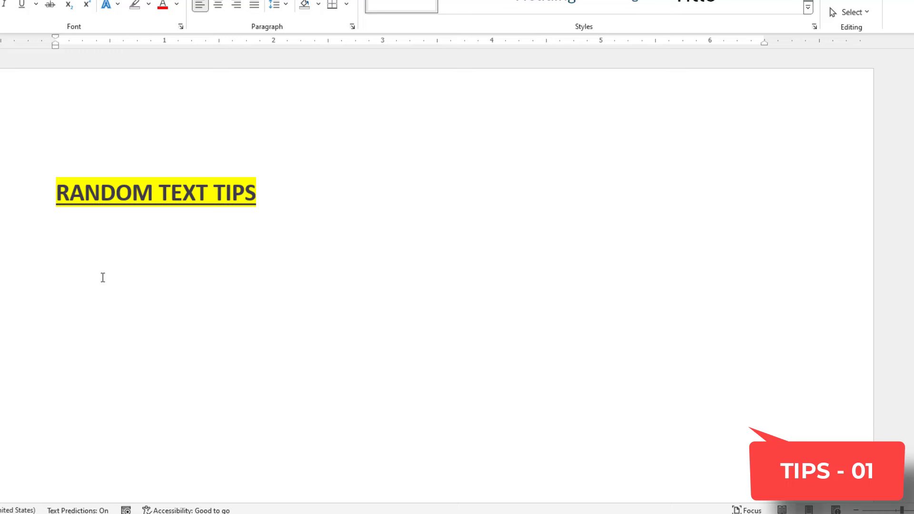
text(=)
drag(73, 273, 55, 276)
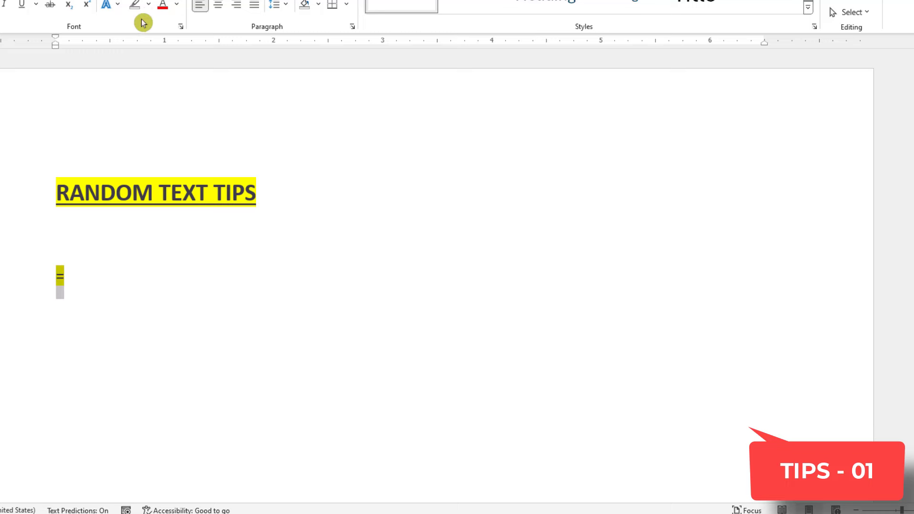
click(149, 4)
click(157, 113)
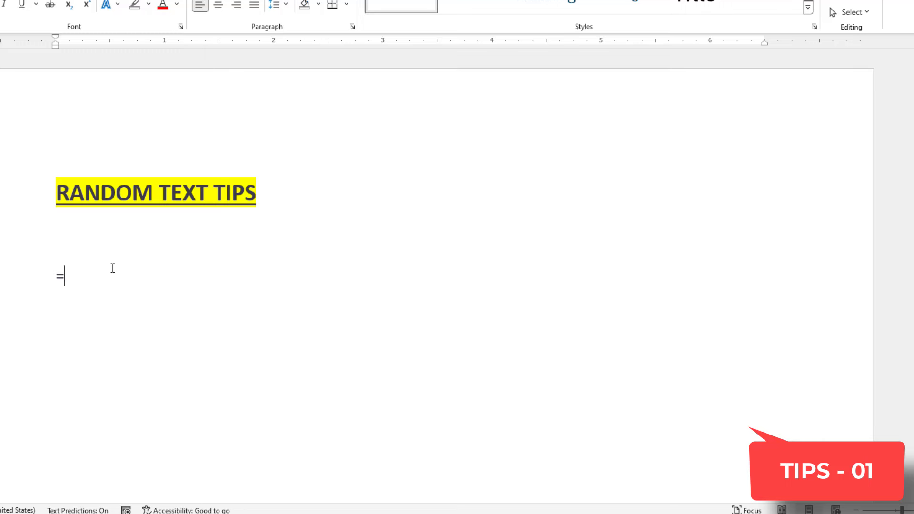
- Complete the formula =rand(2,3) to generate two paragraphs of three sentences each
text(rand)
text(()
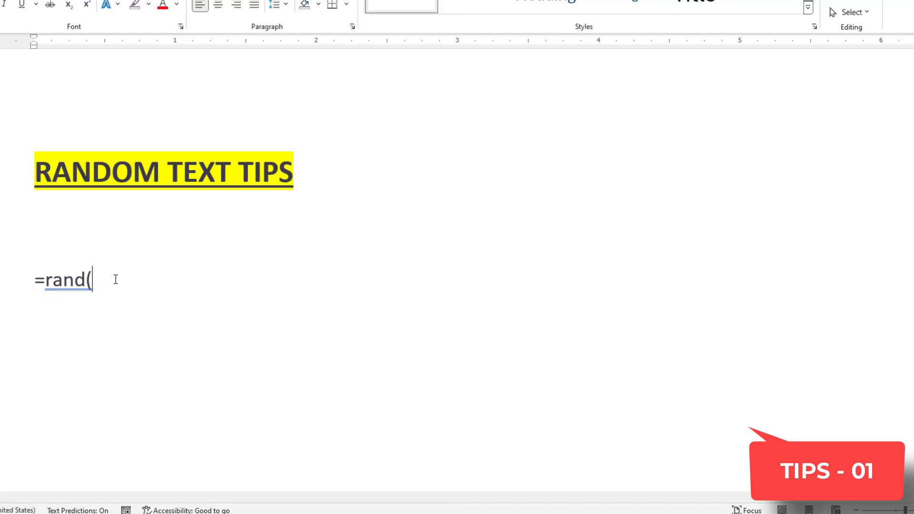
text(1)
key(BackSpace)
text(2,)
text(3)
text())
key(Return)
- Select and deselect both generated sample paragraphs, then scroll down to CUT AND PASTE TIPS
scroll(509, 366, down, 3)
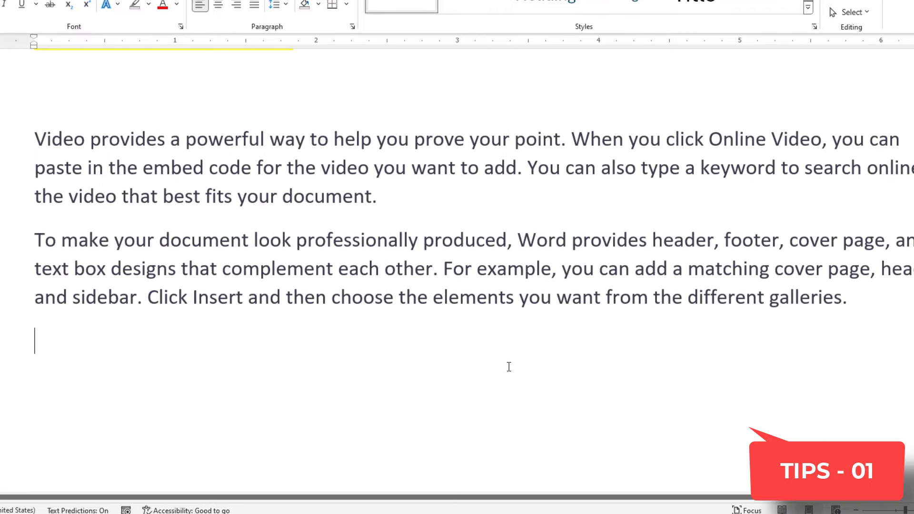
drag(852, 298, 37, 146)
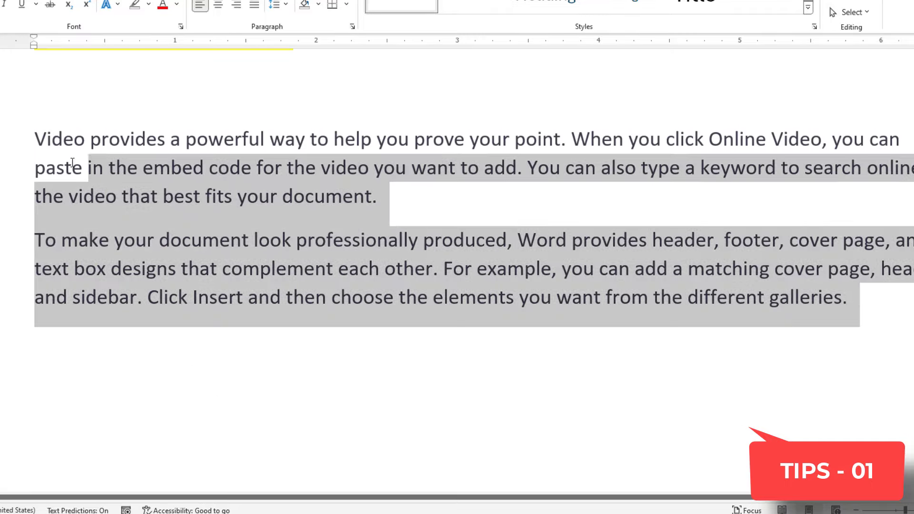
click(248, 306)
scroll(225, 306, down, 3)
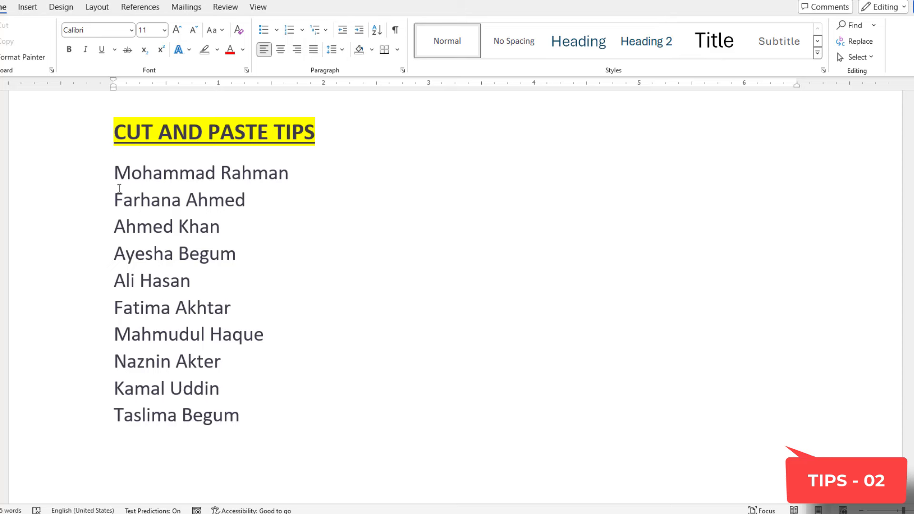
drag(118, 199, 243, 201)
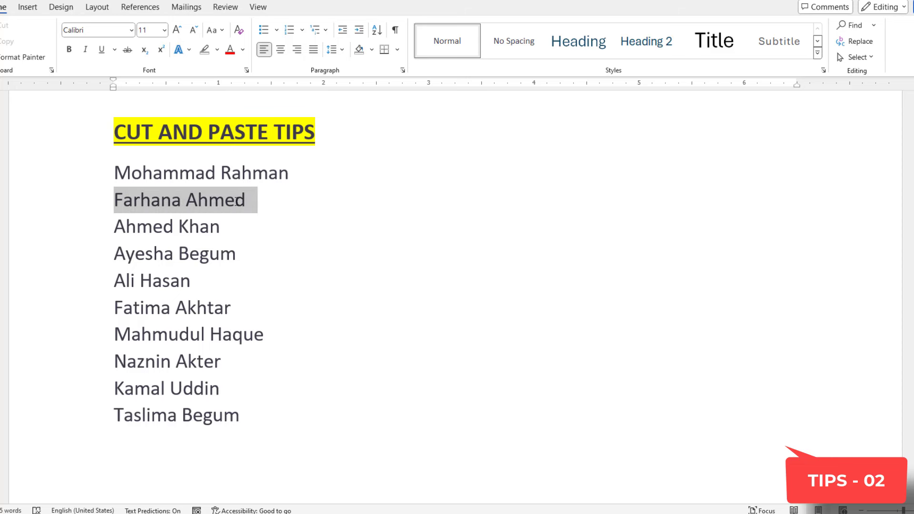
key(ctrl+x)
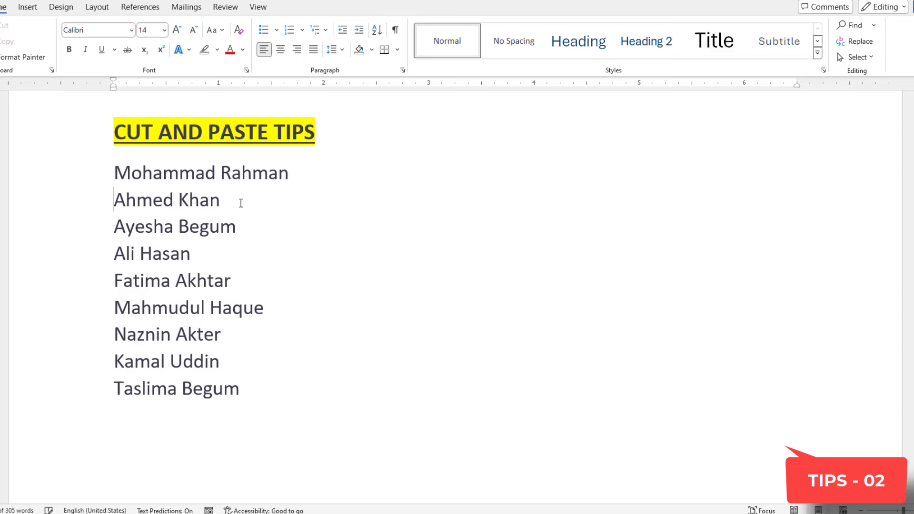
drag(117, 389, 228, 391)
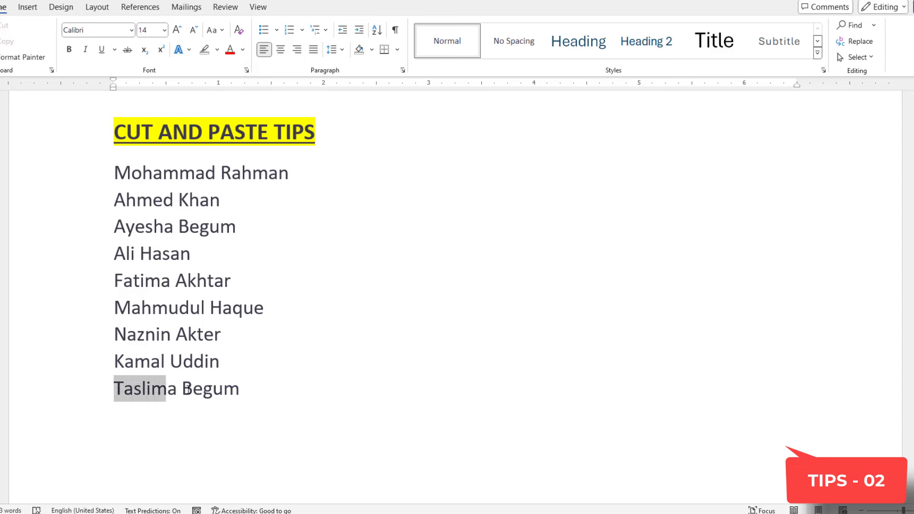
key(ctrl+x)
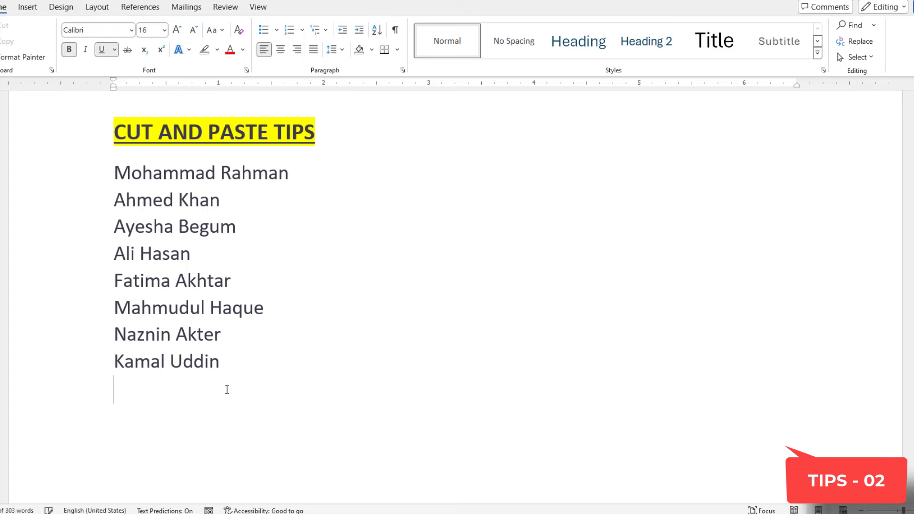
scroll(226, 388, down, 1)
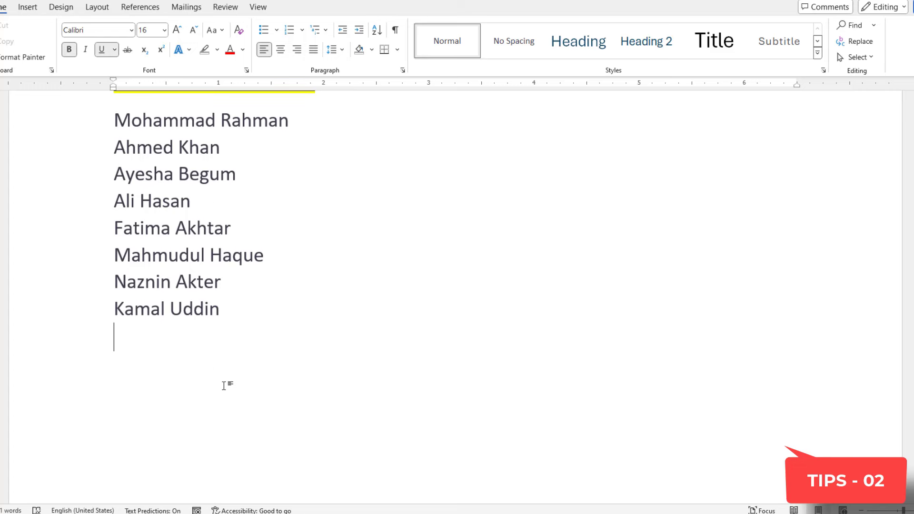
double_click(223, 385)
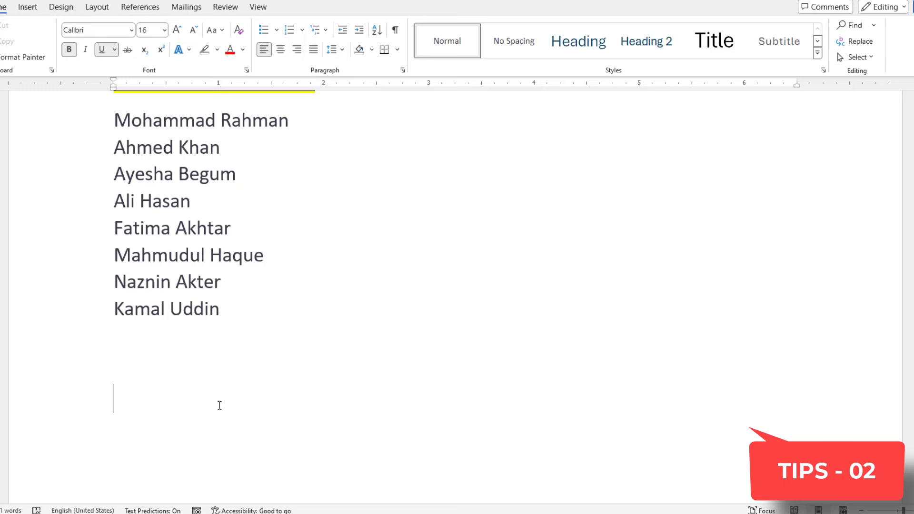
key(ctrl+v)
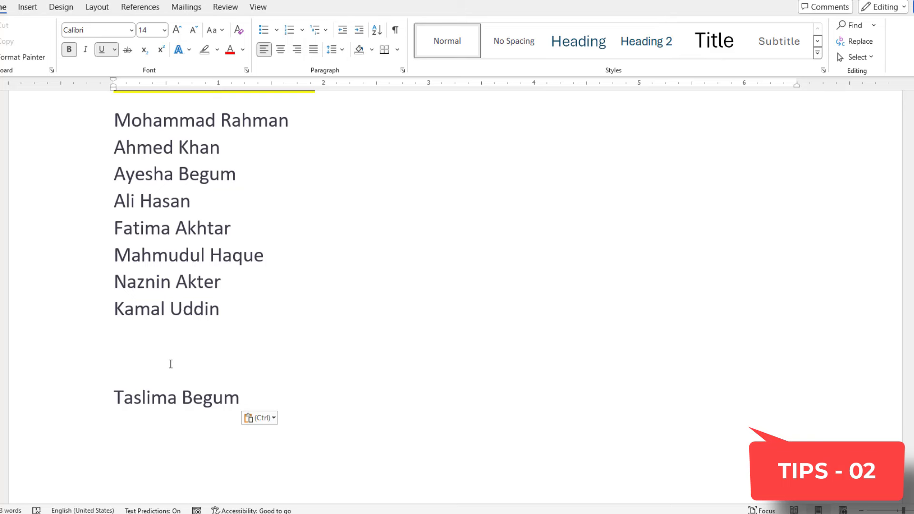
key(ctrl+z)
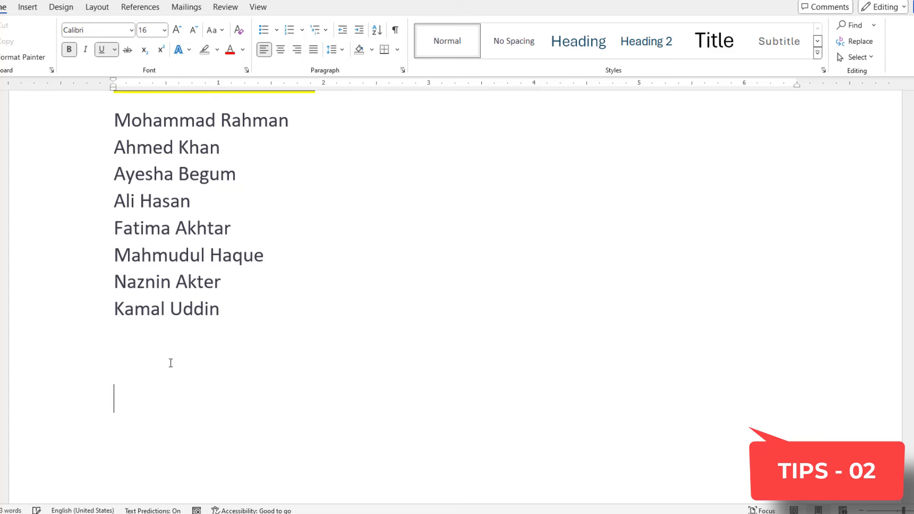
key(ctrl+z)
key(ctrl+z)
key(ctrl+z)
- Move the second, eighth and second-to-last names out of the list into the Spike
click(240, 309)
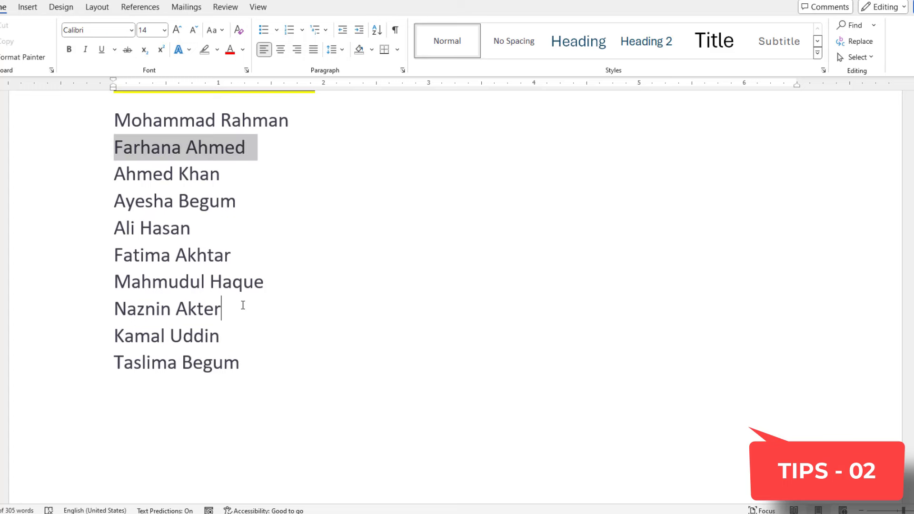
scroll(242, 310, up, 2)
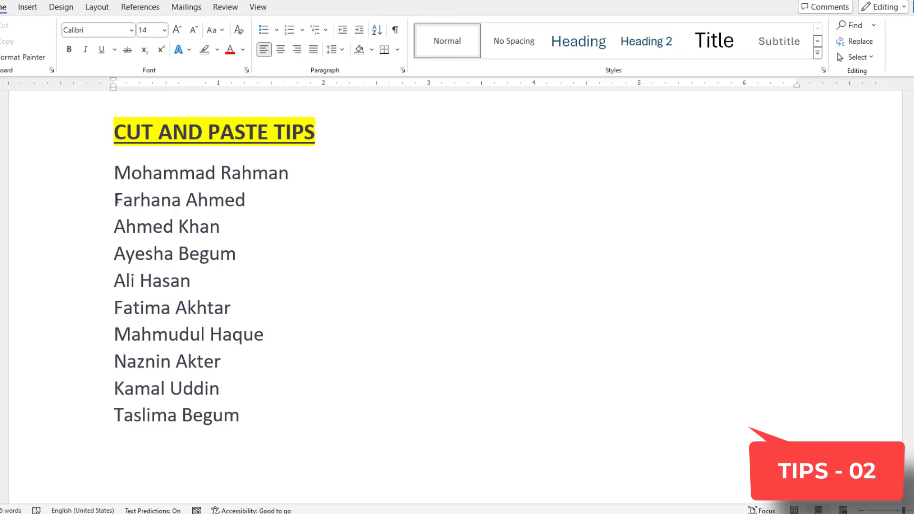
drag(114, 200, 225, 200)
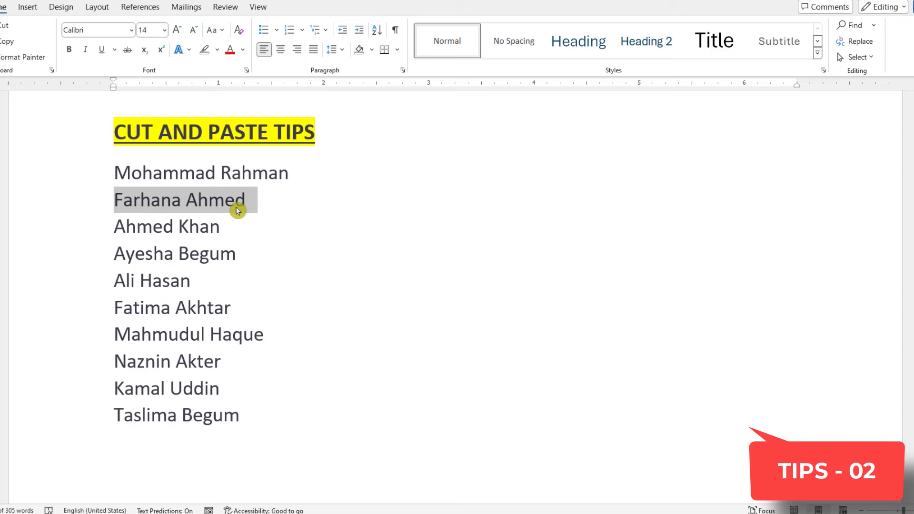
key(ctrl+F3)
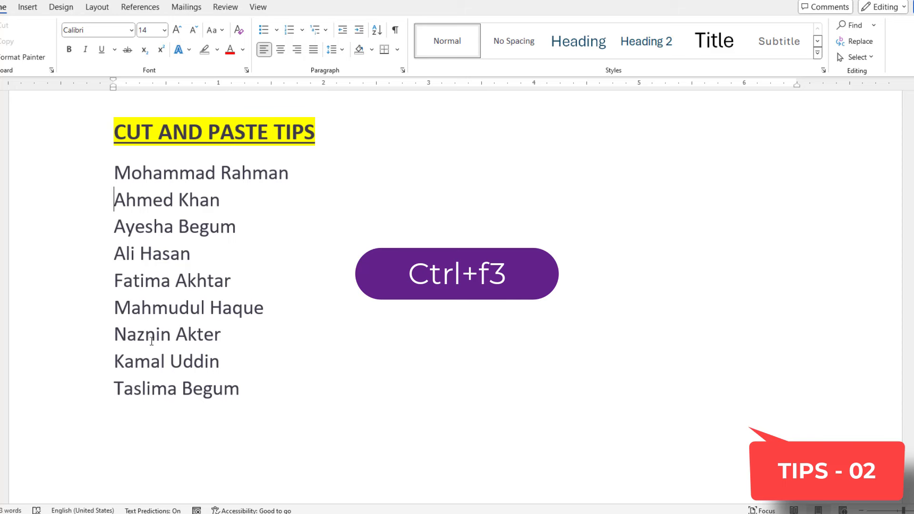
drag(114, 337, 213, 338)
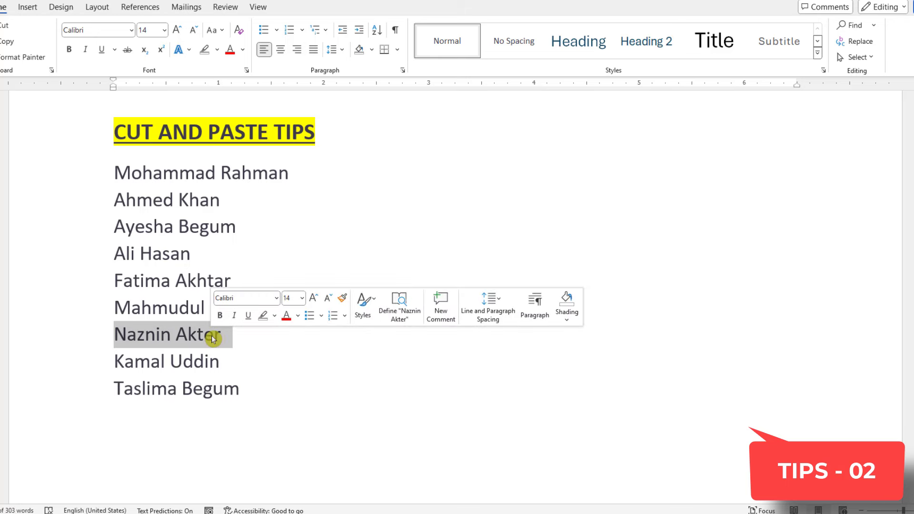
key(ctrl+x)
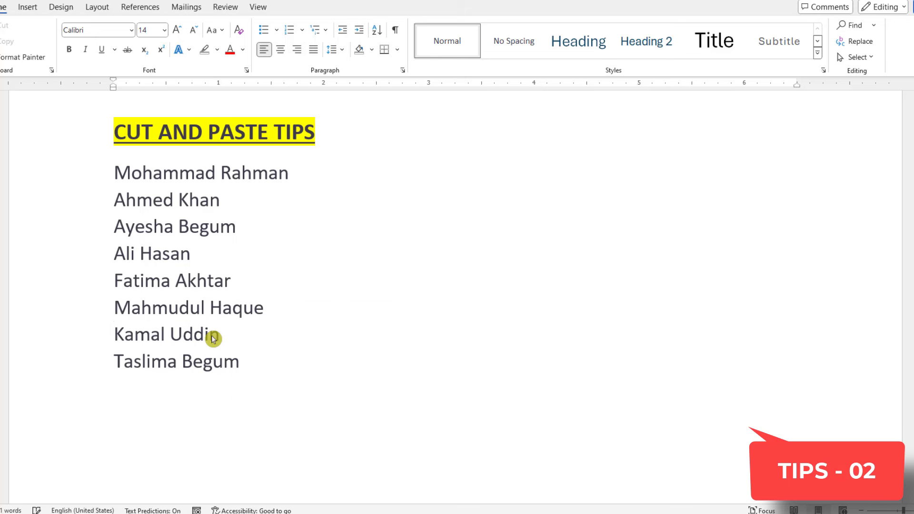
scroll(166, 329, down, 1)
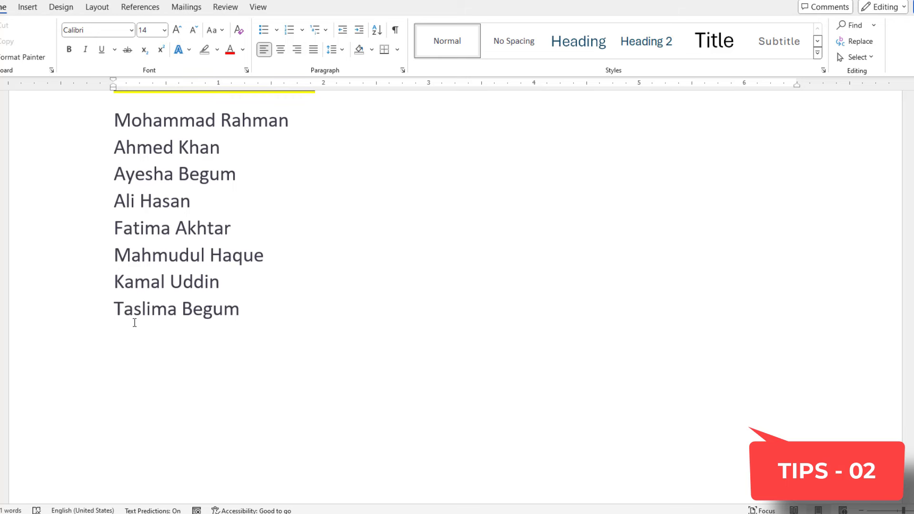
drag(118, 287, 213, 286)
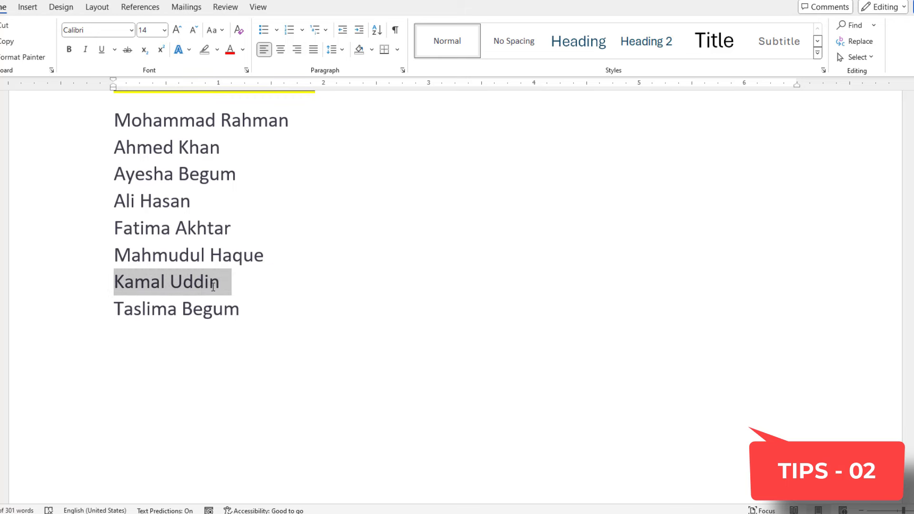
key(Delete)
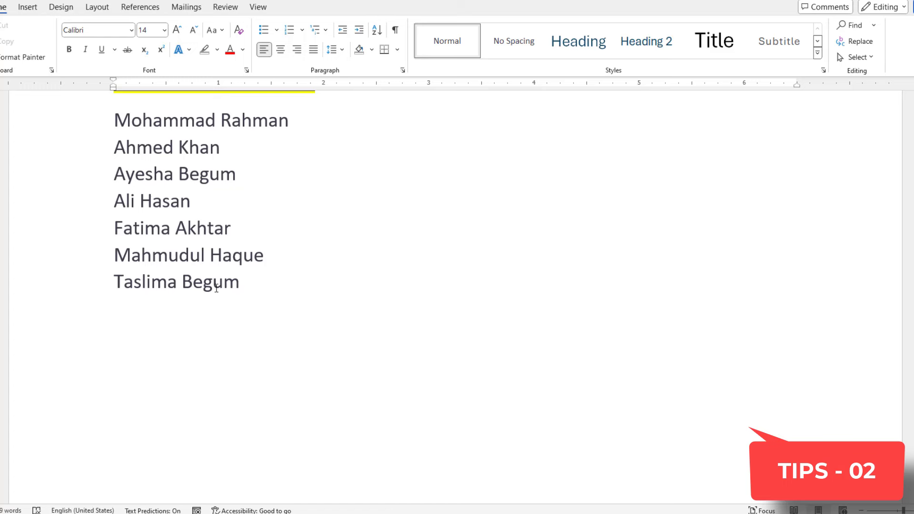
- Add blank lines below the last name in the shortened list
scroll(235, 286, down, 1)
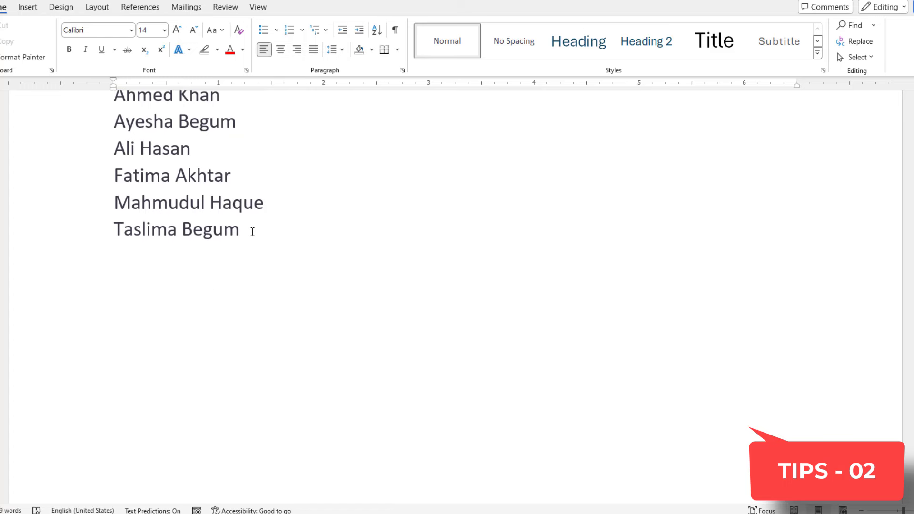
click(252, 230)
key(ctrl+b)
key(ctrl+u)
key(Return)
key(Return)
key(Return)
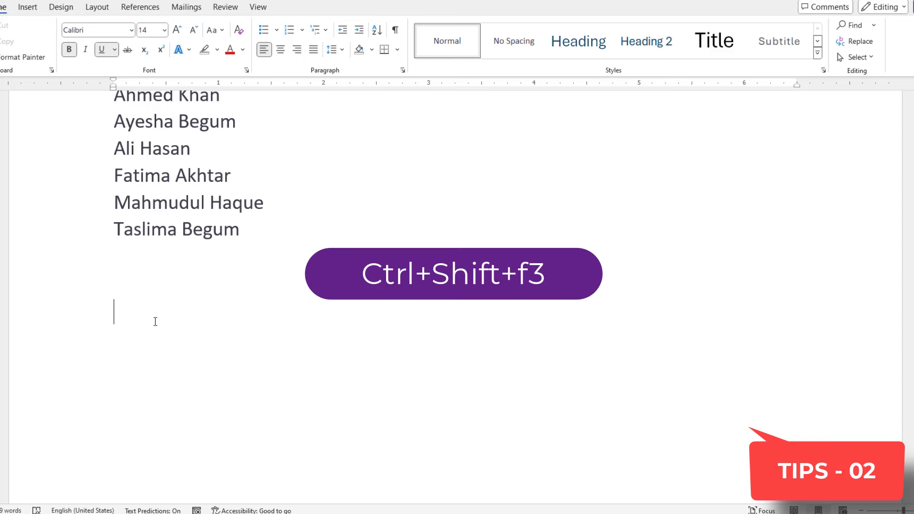
- Insert the three Spike names below the list with Ctrl+Shift+F3, then scroll to TABLE GENERATE TIPS
key(ctrl+shift+F3)
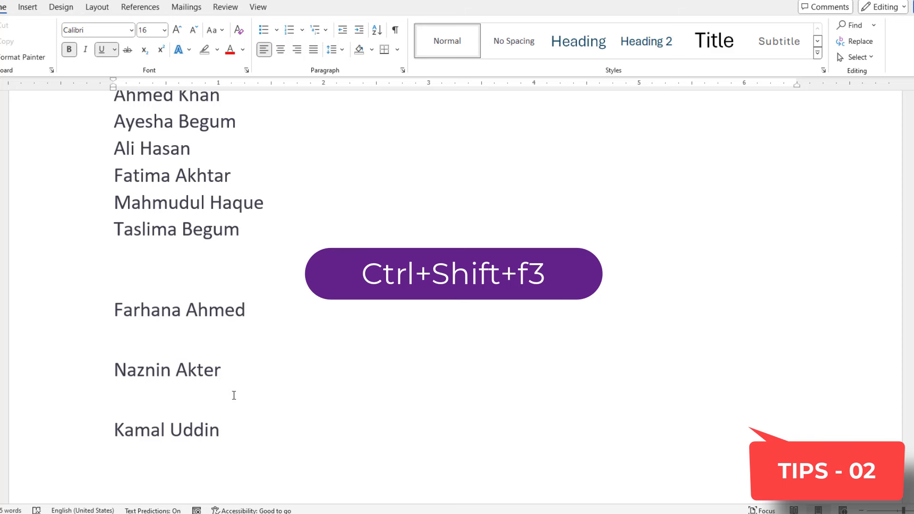
drag(233, 434, 106, 320)
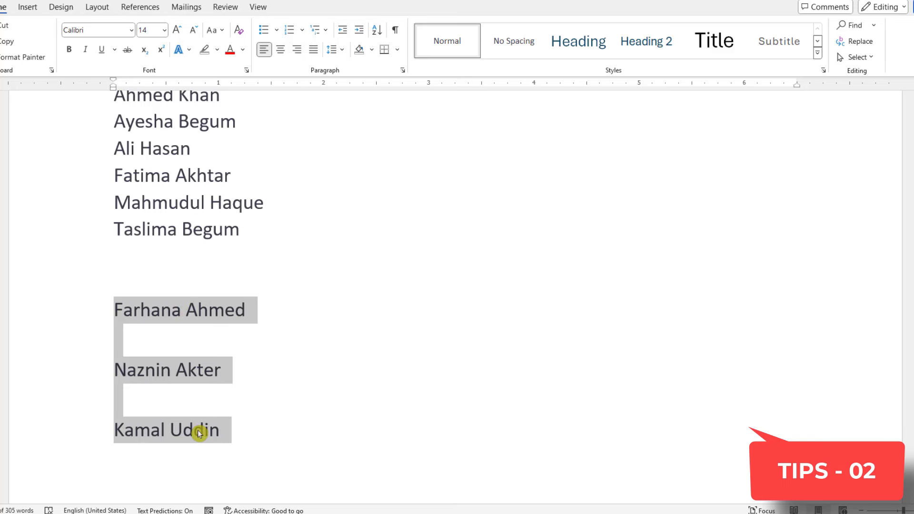
scroll(199, 433, down, 2)
click(242, 346)
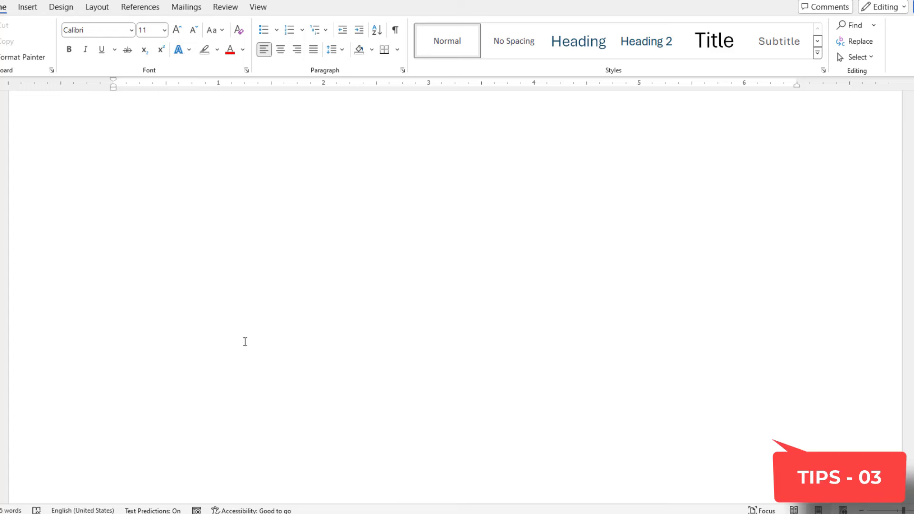
- Look over the Insert > Table grid under TABLE GENERATE TIPS without inserting a table
double_click(158, 272)
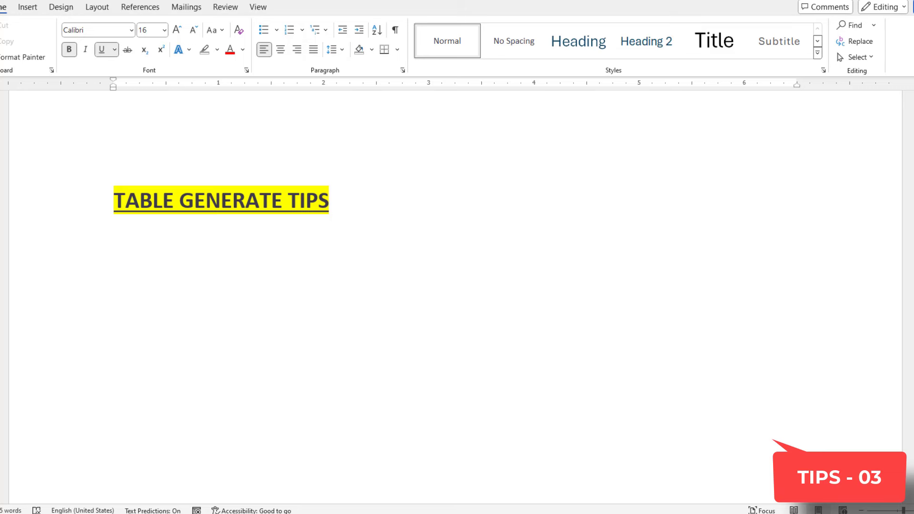
click(29, 8)
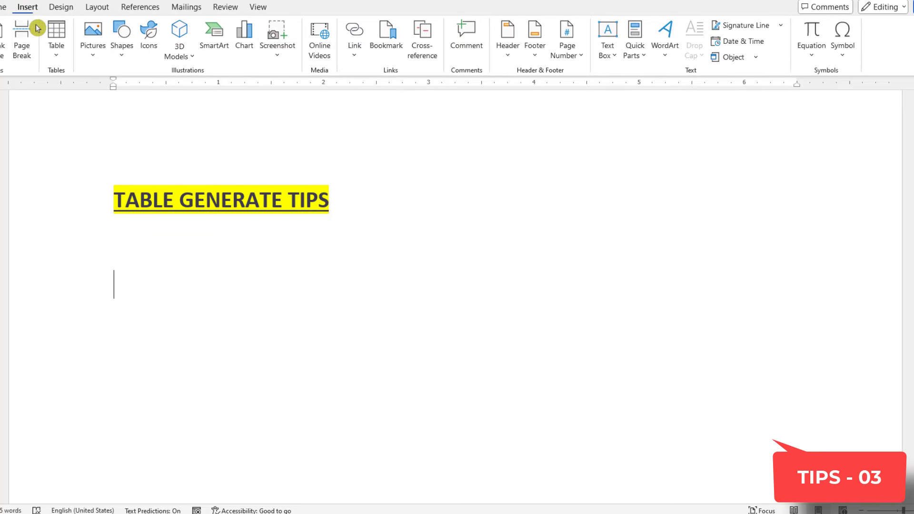
click(57, 53)
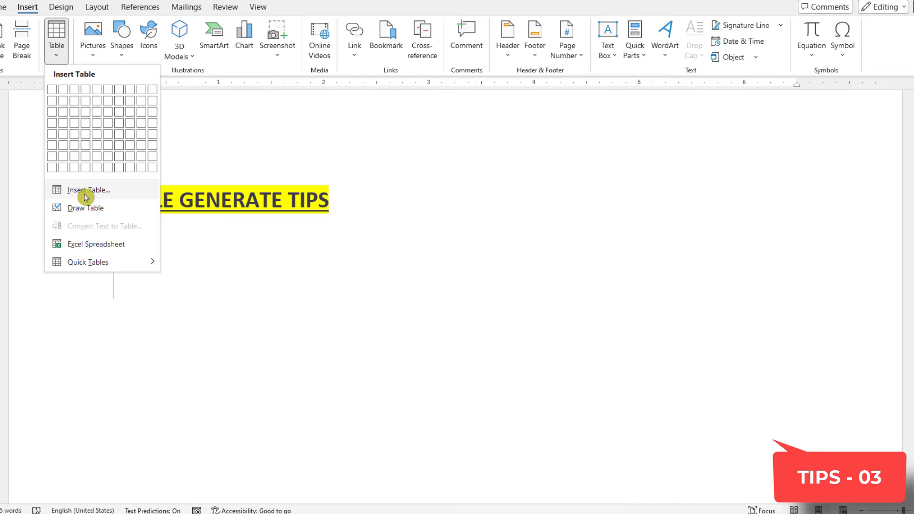
click(178, 295)
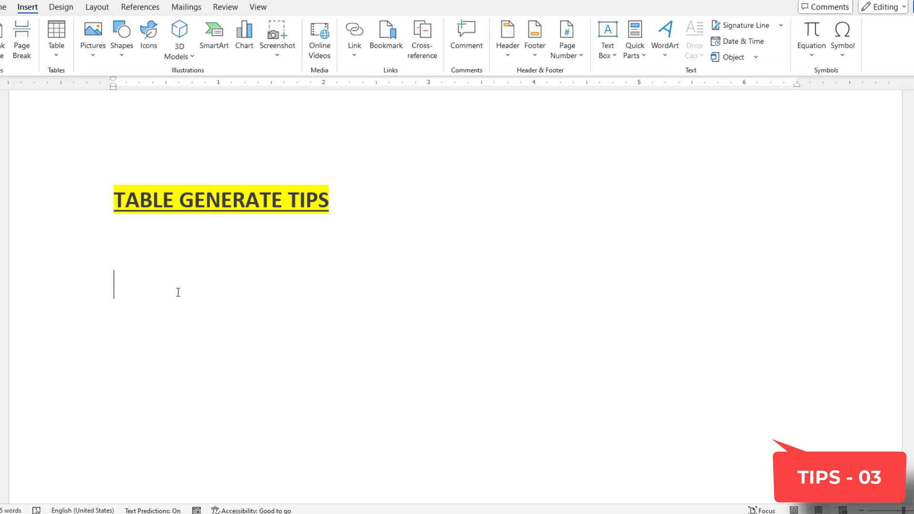
- Type a plus sign under the heading and remove its yellow highlight and underline
text(+)
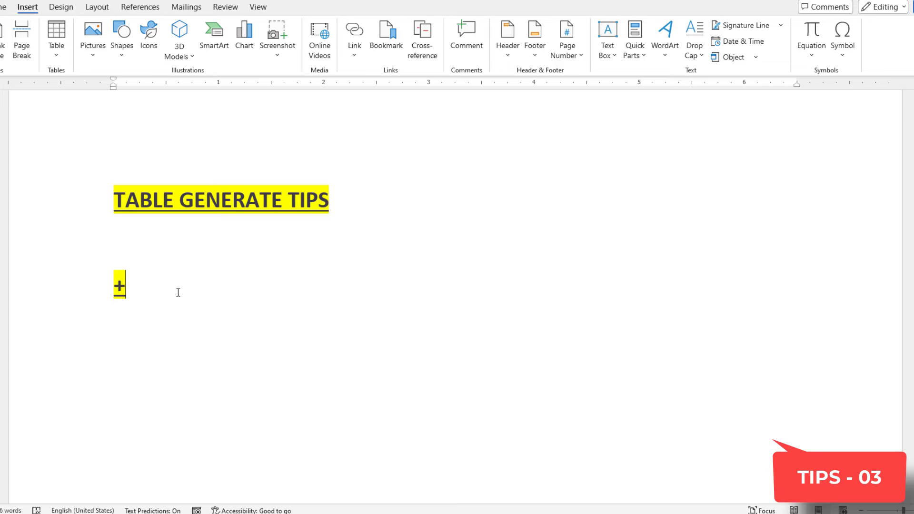
click(106, 284)
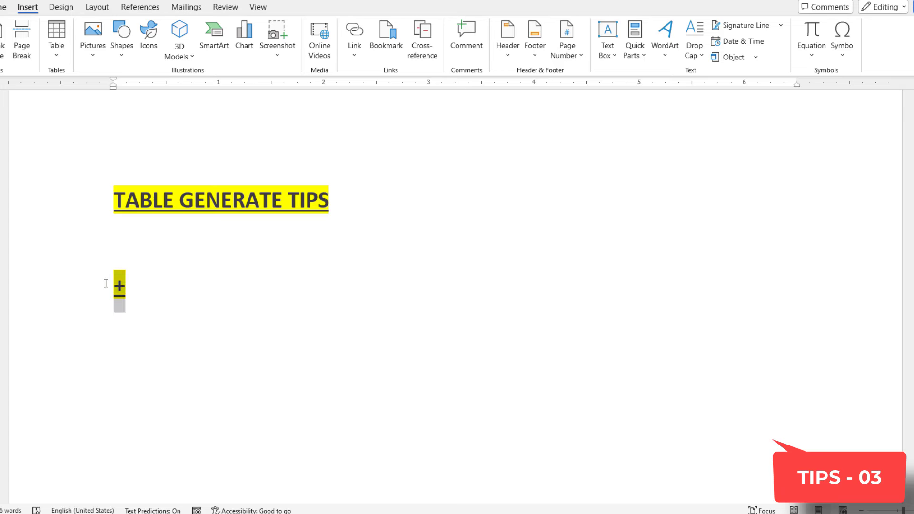
click(4, 7)
click(217, 49)
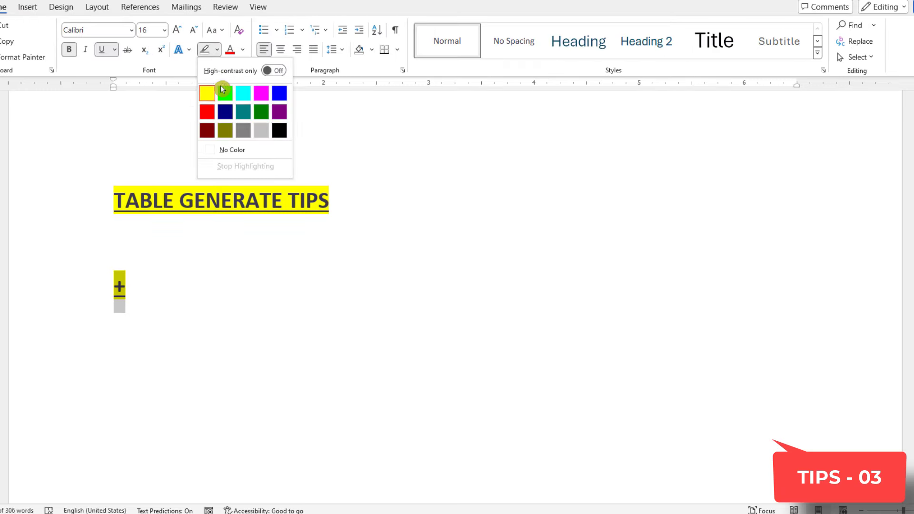
click(230, 149)
click(101, 50)
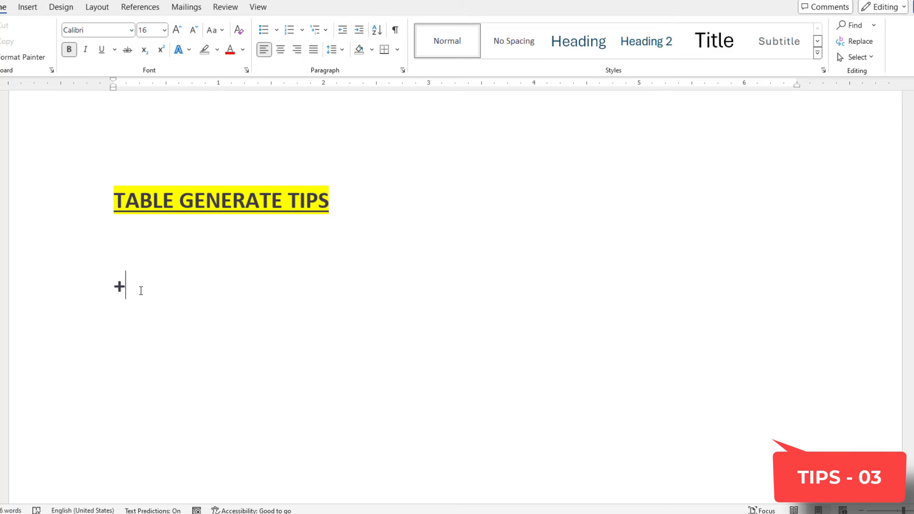
- Turn a +---+---+ line into a five-column table and extend it to nine rows
text(---)
text(------)
text(+-----------)
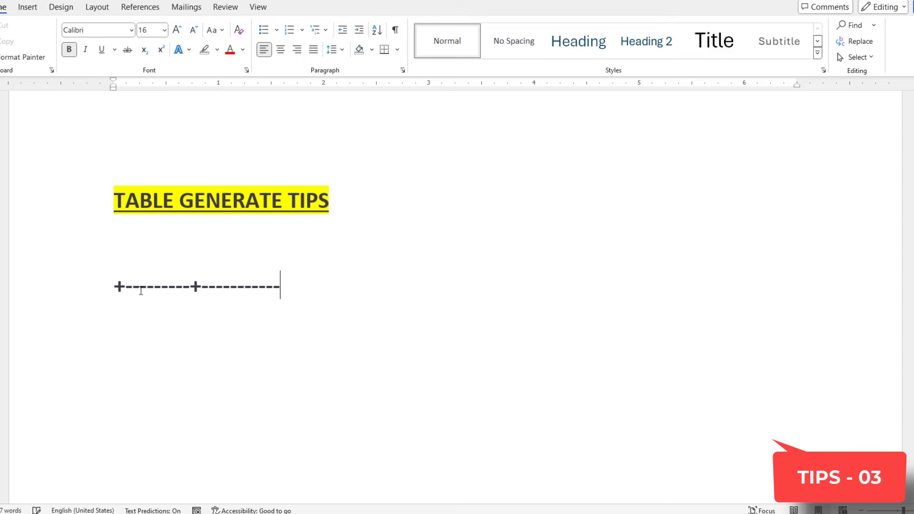
text(+----------)
text(------+----)
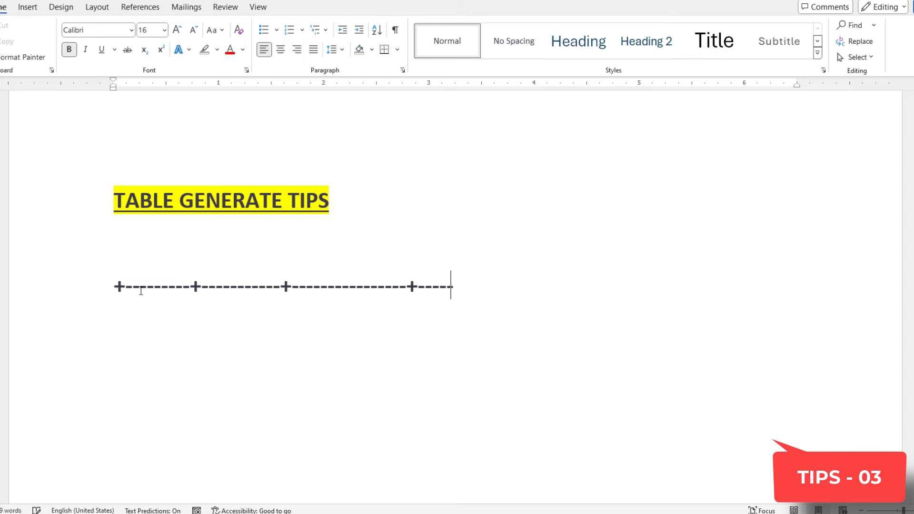
text(----------+-)
text(-----------)
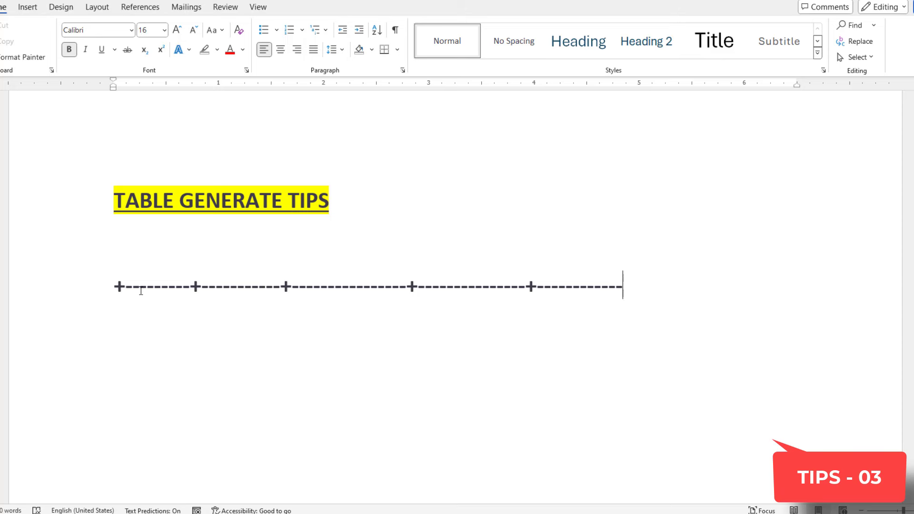
text(+)
key(Return)
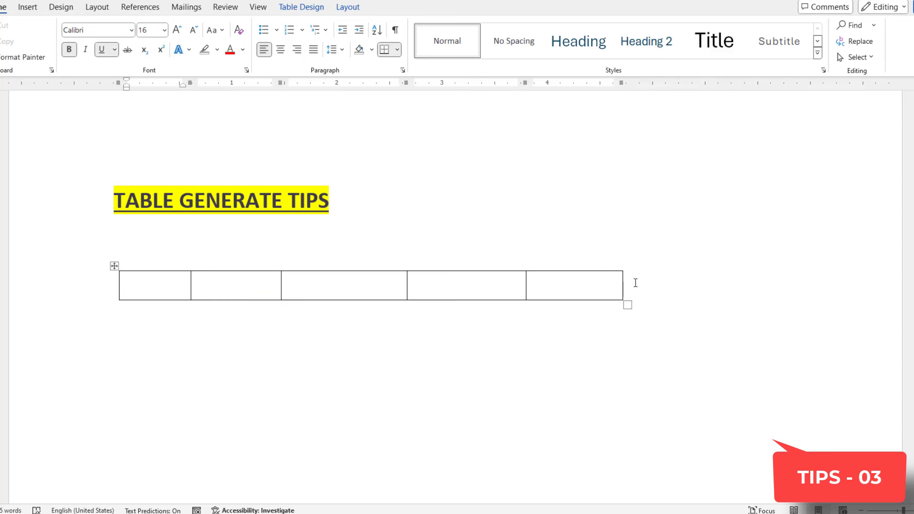
key(Tab)
key(Tab)
key(Tab)
key(Tab)
key(Tab)
key(Tab)
key(Tab)
key(Tab)
key(Tab)
key(Tab)
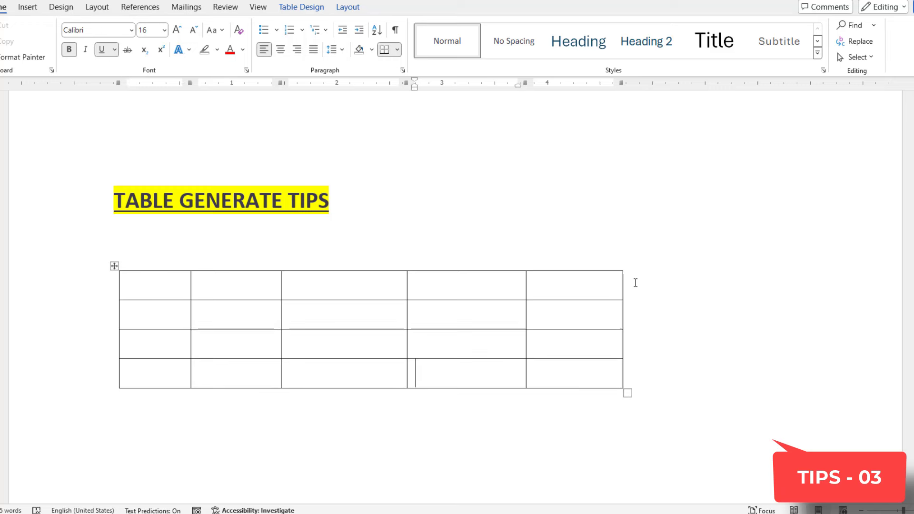
key(Tab)
key(Tab)
key(Tab)
scroll(635, 283, down, 1)
key(Tab)
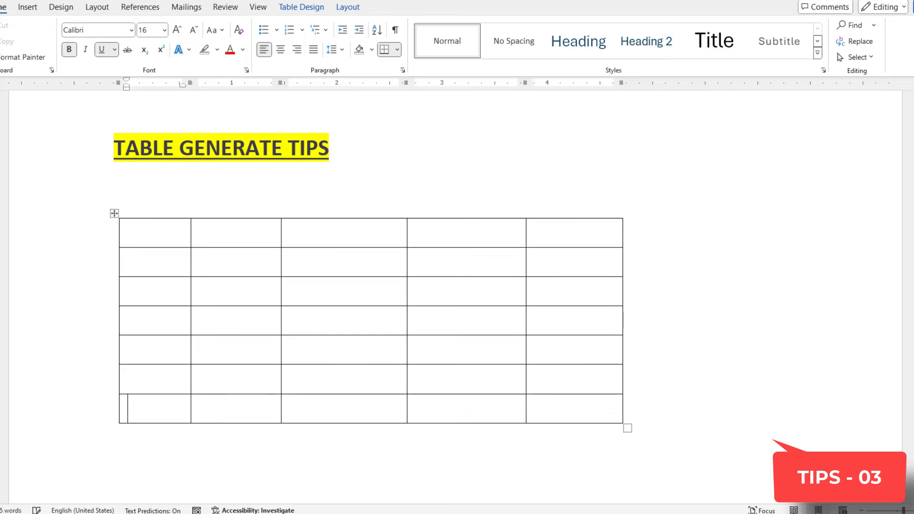
key(Tab)
key(Tab)
key(Tab)
key(Tab)
key(Tab)
key(Tab)
key(Tab)
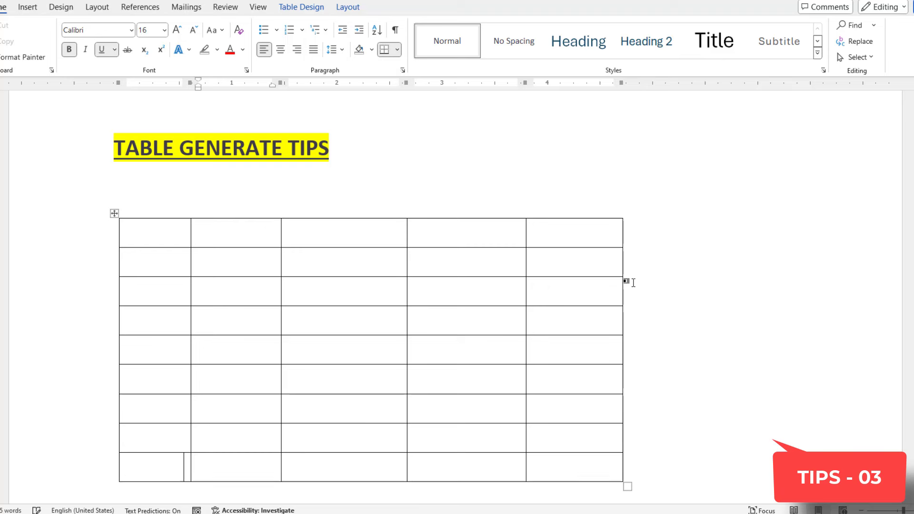
click(316, 229)
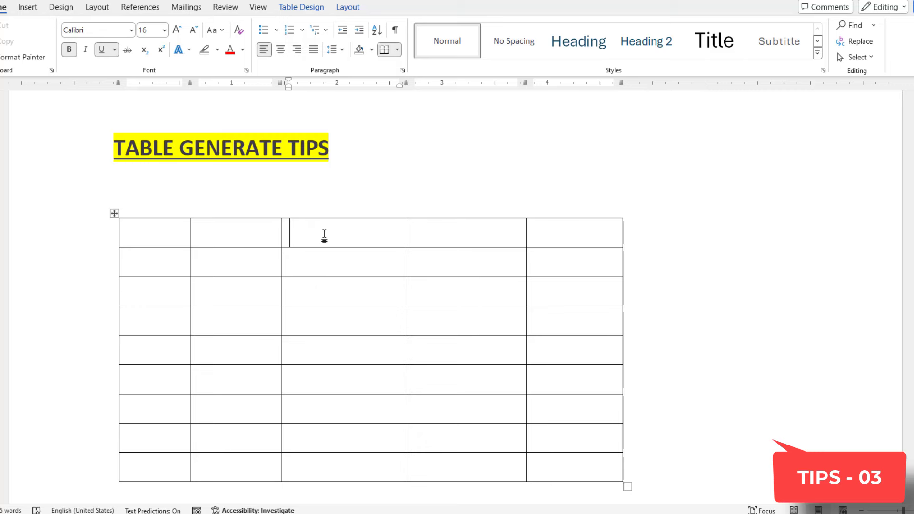
scroll(325, 236, down, 3)
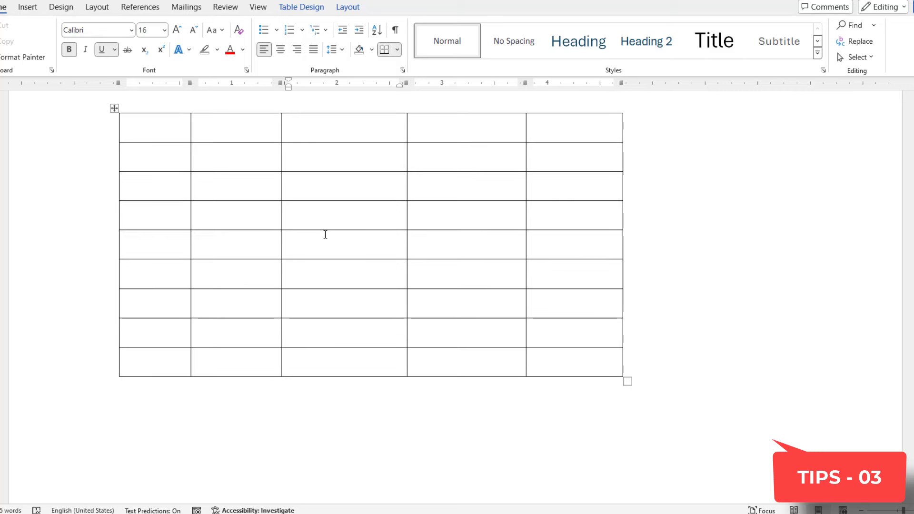
scroll(325, 234, up, 2)
- Select from the start of the first Bengali paragraph to the end of the second
scroll(325, 234, up, 1)
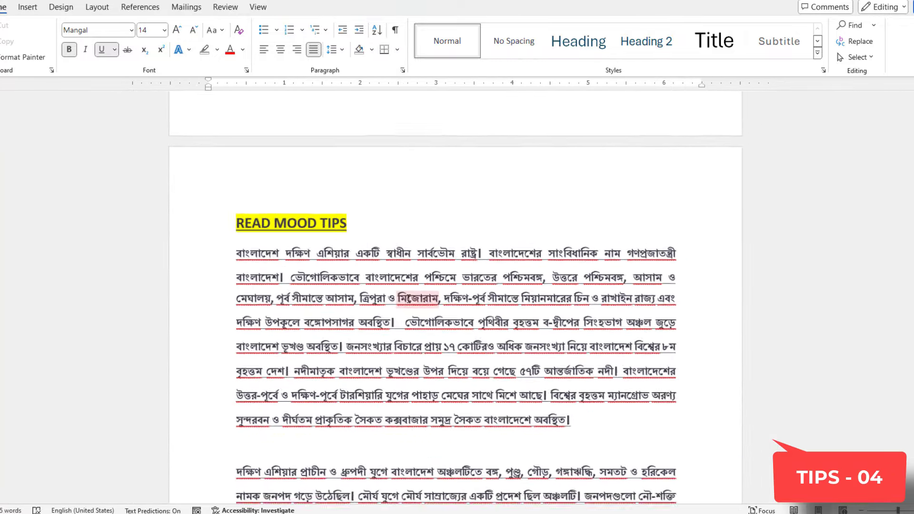
scroll(408, 299, down, 2)
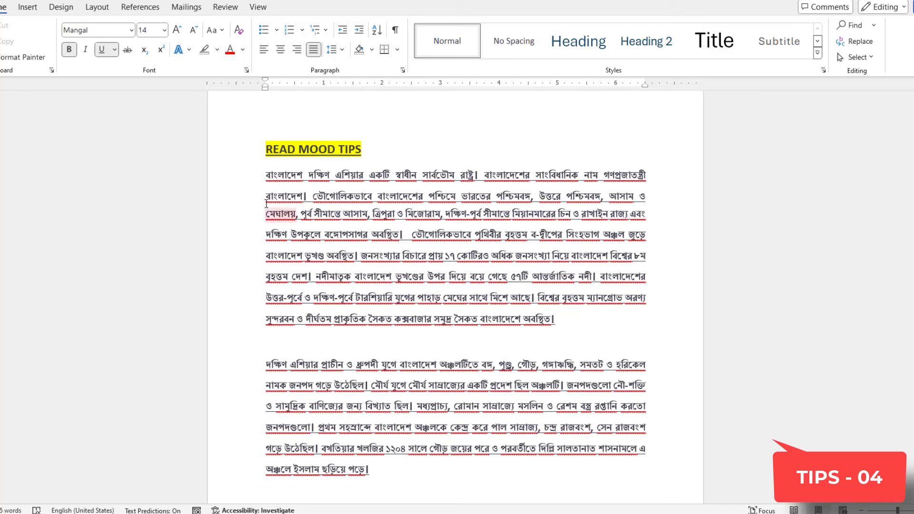
drag(260, 178, 376, 475)
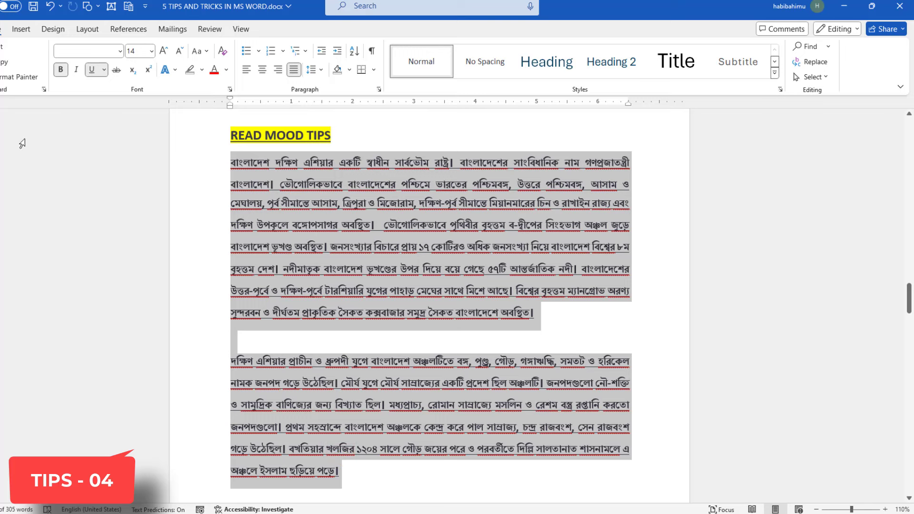
- Translate the selected Bengali text via Review > Translate > Translate Selection
click(215, 32)
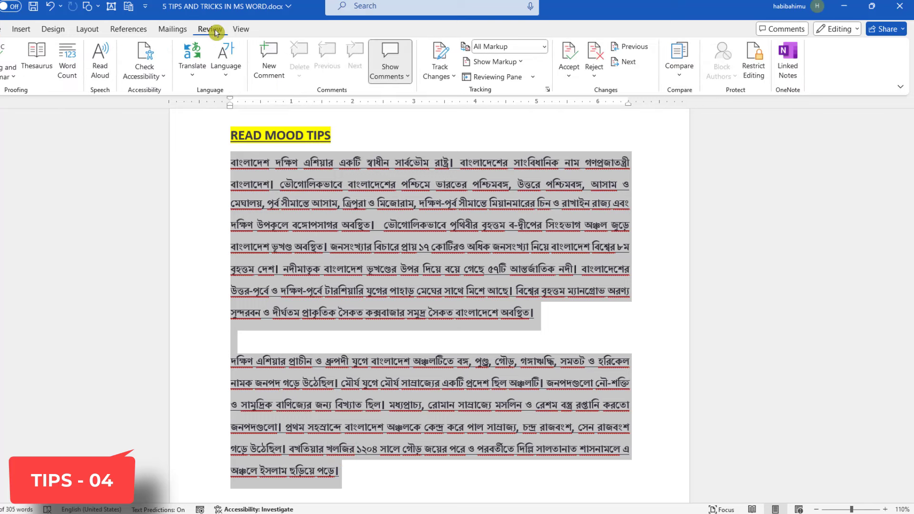
click(192, 78)
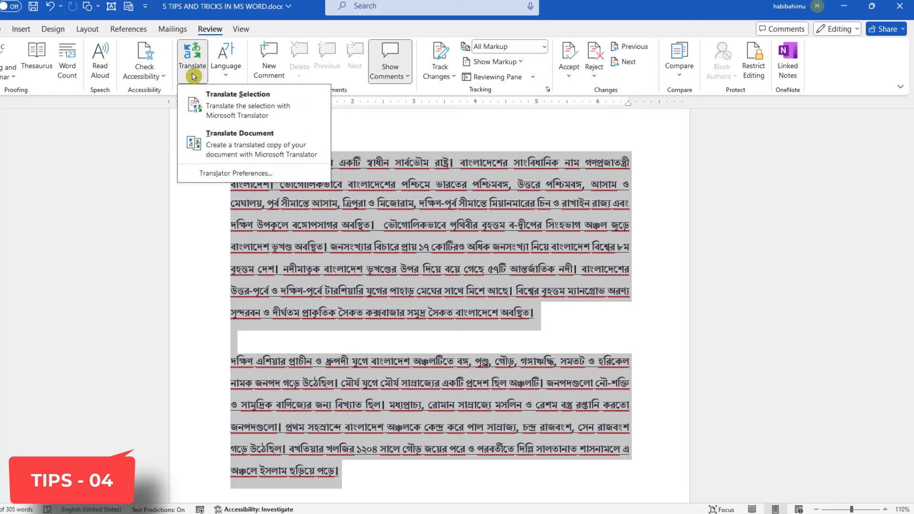
click(234, 111)
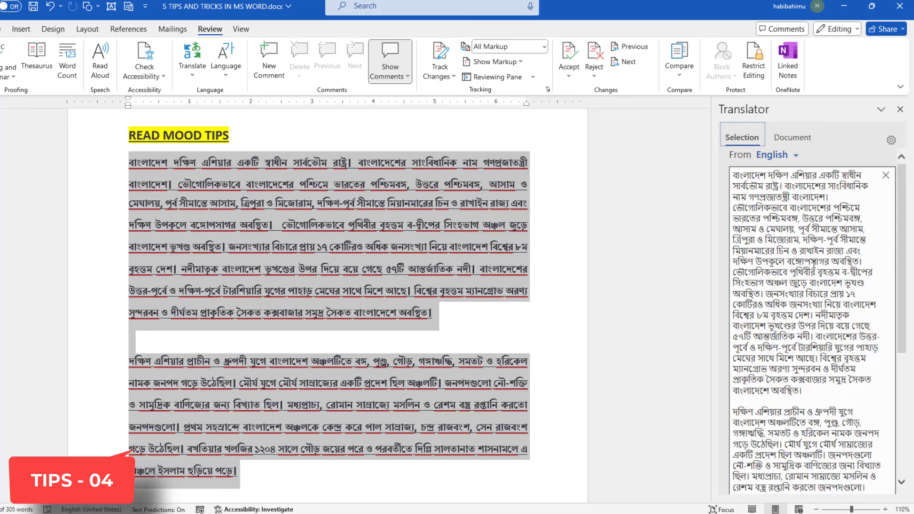
- Browse the Translator's target-language list and keep English selected
click(779, 250)
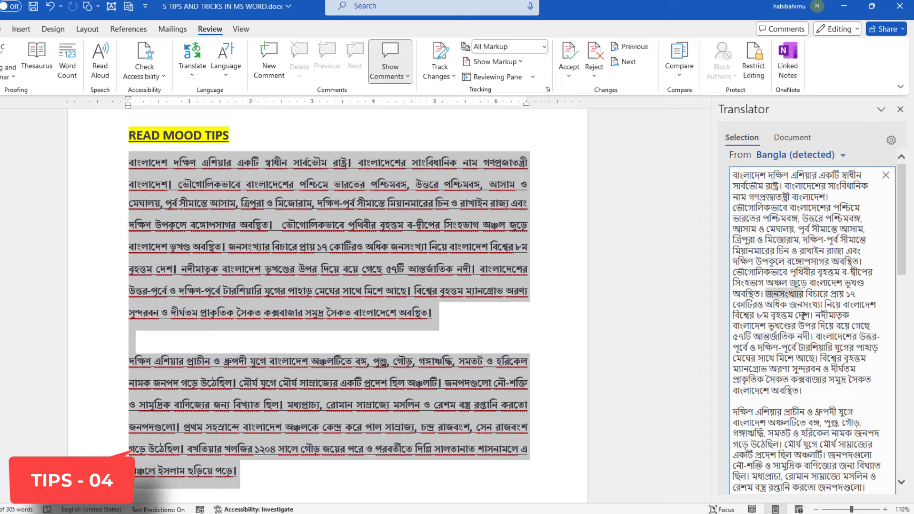
scroll(804, 316, down, 5)
scroll(804, 316, down, 5)
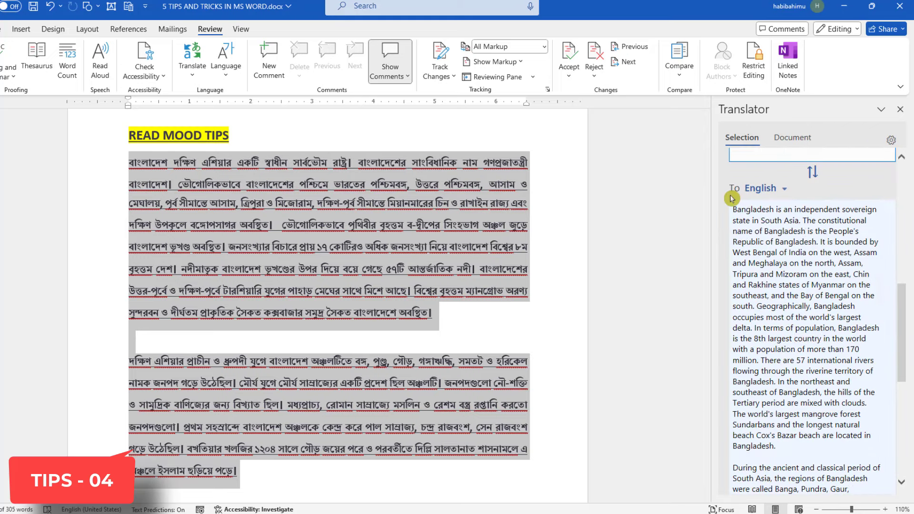
click(784, 189)
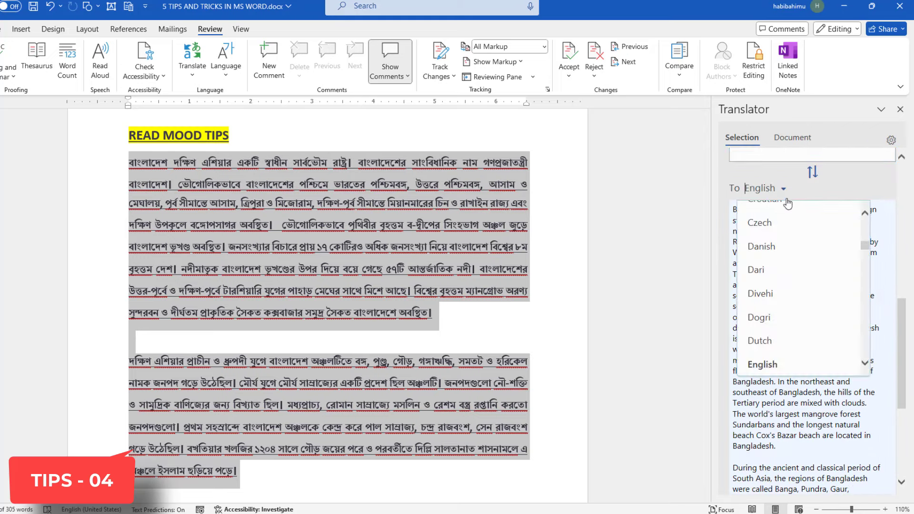
scroll(789, 328, down, 2)
scroll(789, 330, down, 1)
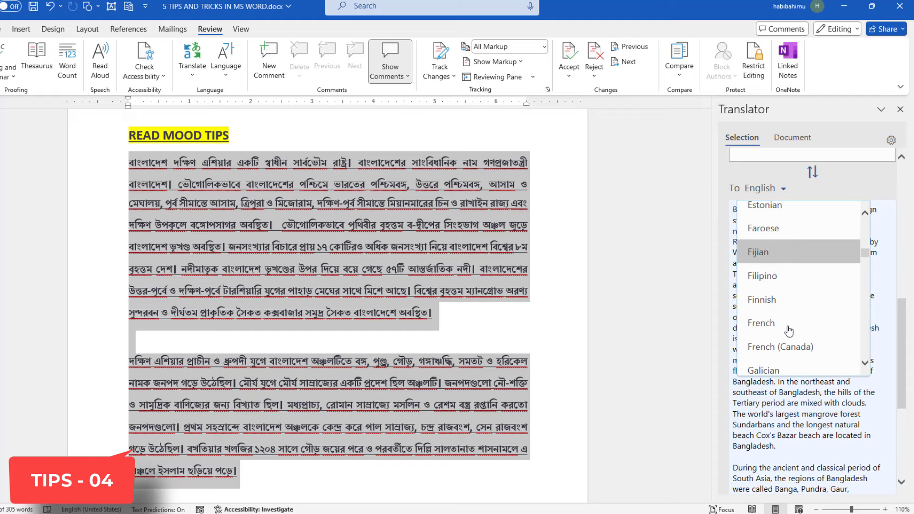
scroll(789, 328, down, 1)
scroll(790, 309, up, 2)
scroll(790, 286, up, 2)
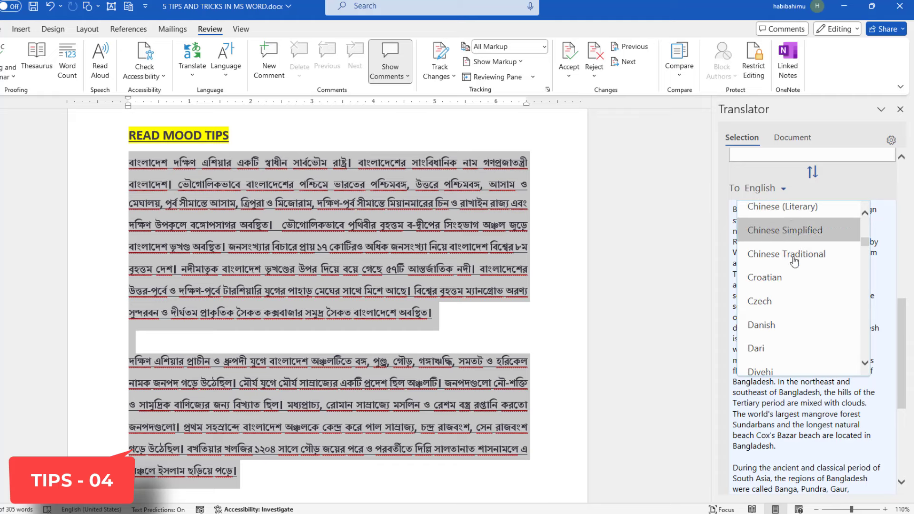
scroll(792, 305, down, 2)
scroll(794, 323, down, 2)
scroll(795, 326, down, 2)
scroll(795, 326, down, 2)
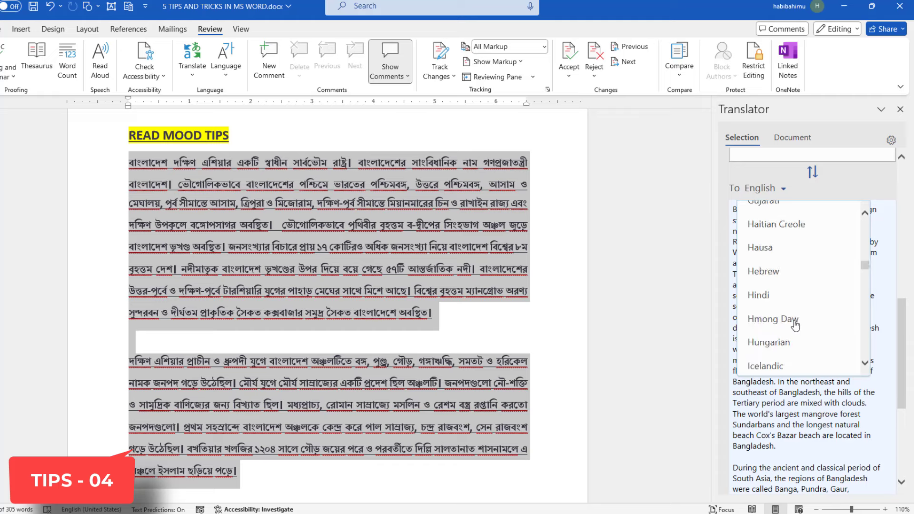
scroll(796, 326, down, 2)
scroll(795, 326, down, 2)
scroll(795, 327, down, 1)
scroll(798, 323, down, 2)
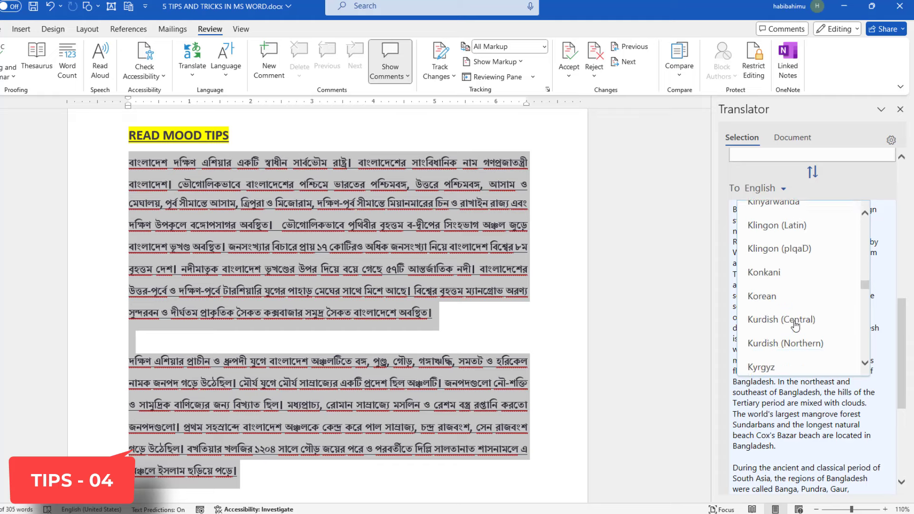
scroll(800, 320, down, 1)
scroll(799, 326, down, 2)
click(852, 190)
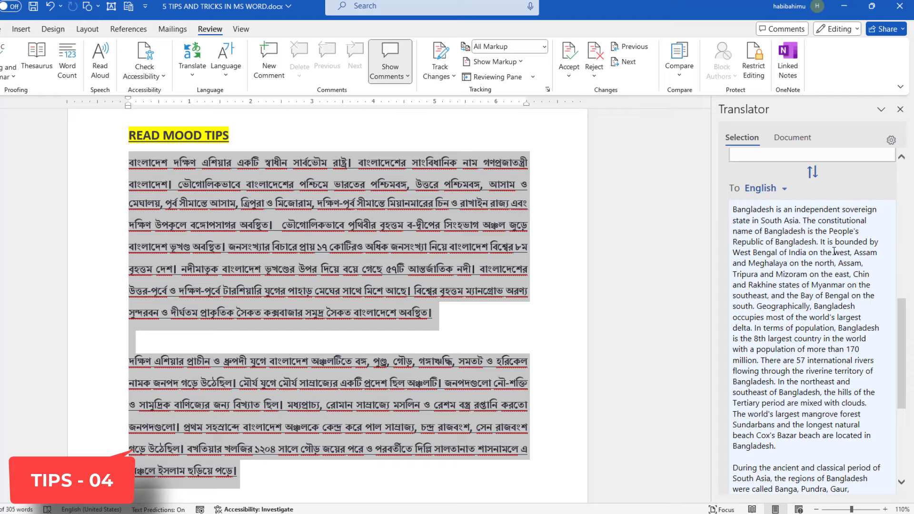
- Scroll the Translator pane down to show the complete English translation
scroll(828, 333, down, 5)
scroll(843, 404, down, 5)
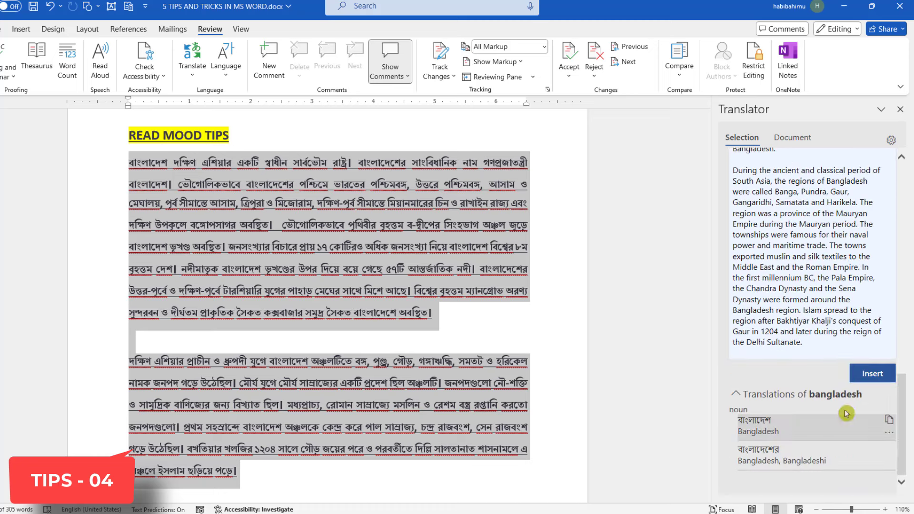
click(873, 373)
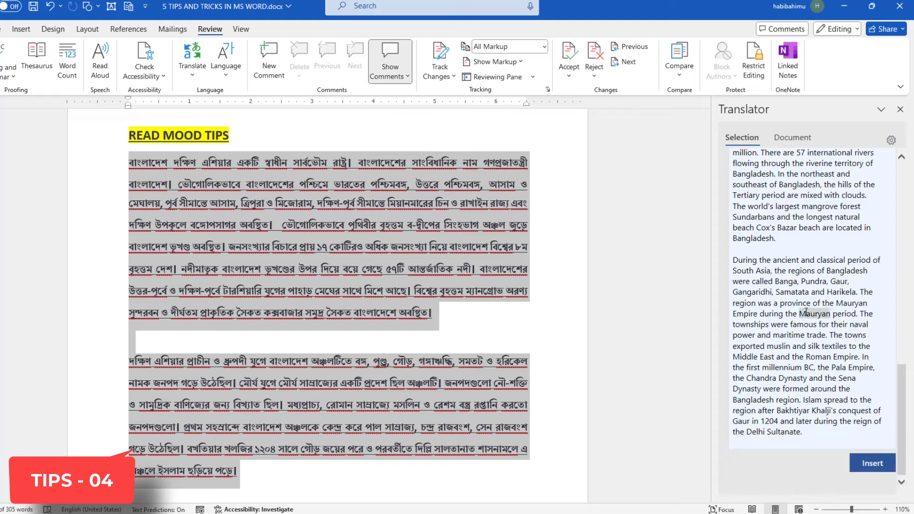
scroll(271, 341, down, 3)
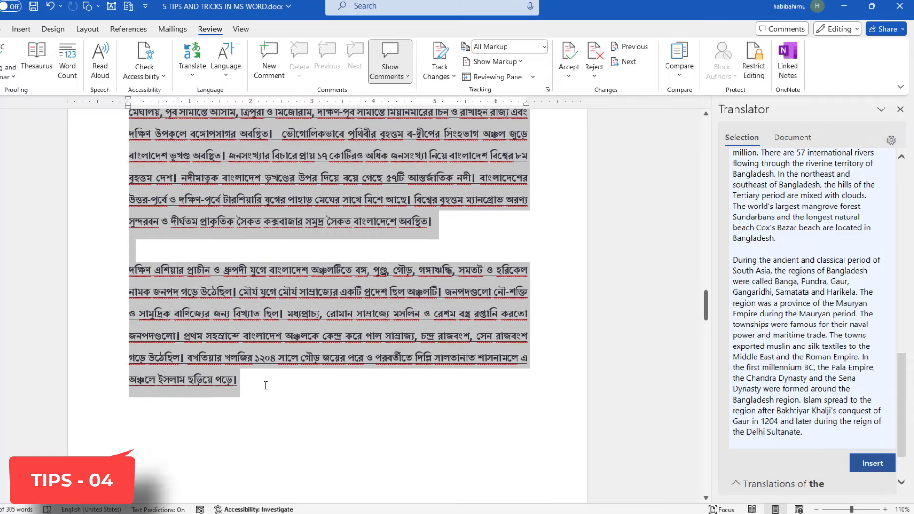
- Copy the English translation from the Translator pane onto a new line below the Bengali text
click(265, 385)
key(Return)
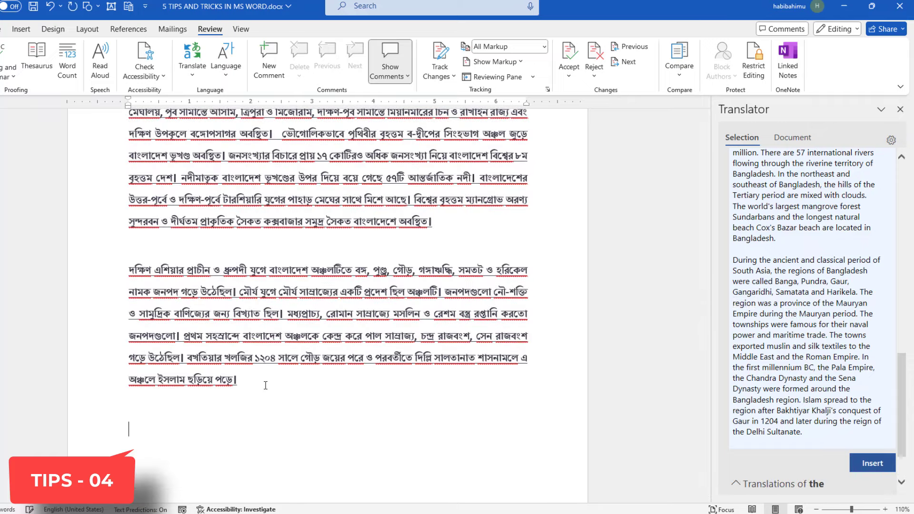
scroll(824, 295, up, 2)
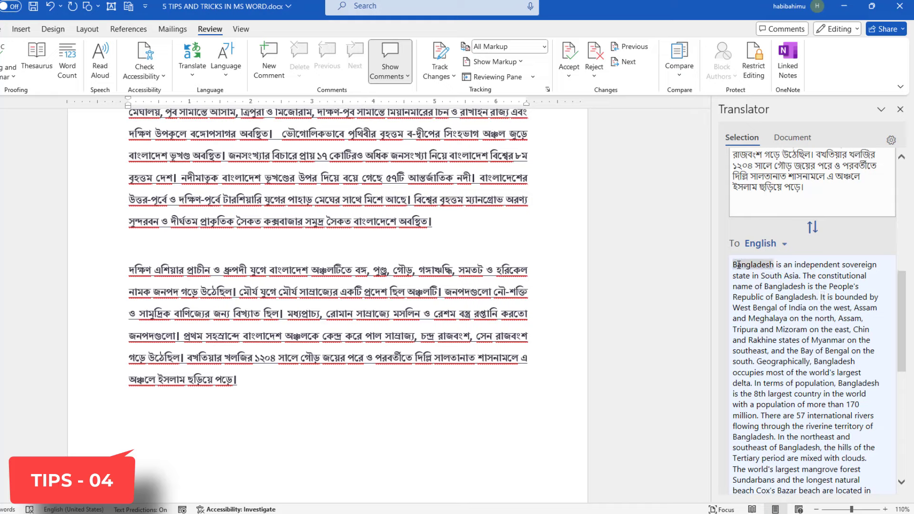
drag(734, 265, 810, 432)
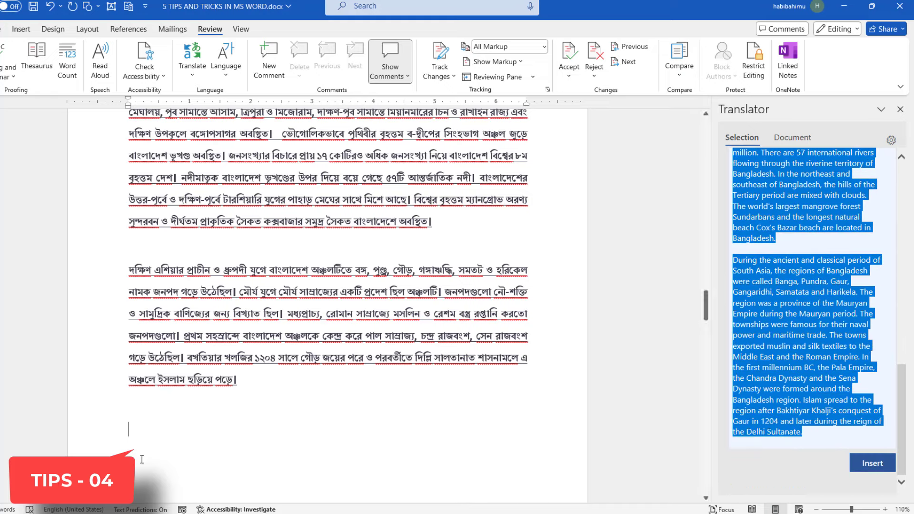
key(ctrl+c)
click(146, 436)
key(ctrl+v)
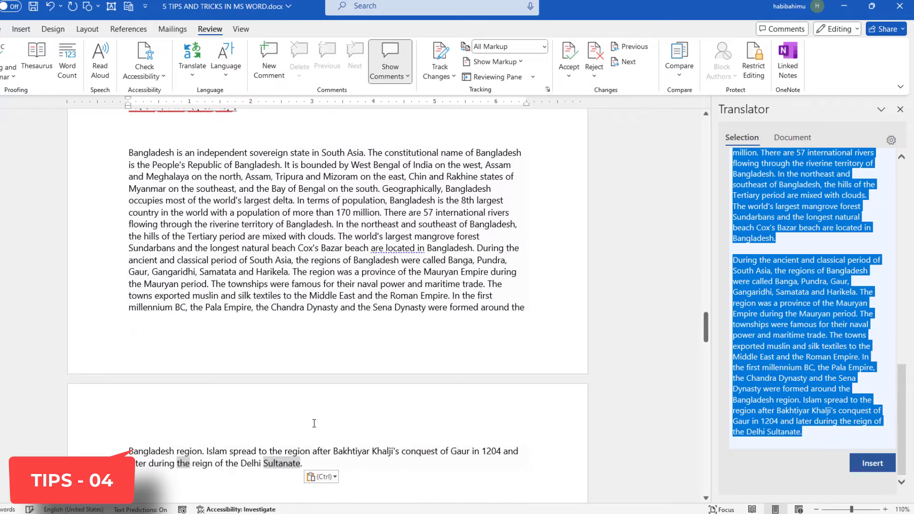
- Justify the pasted English paragraph and close the Translator pane
scroll(313, 420, up, 3)
scroll(314, 420, up, 4)
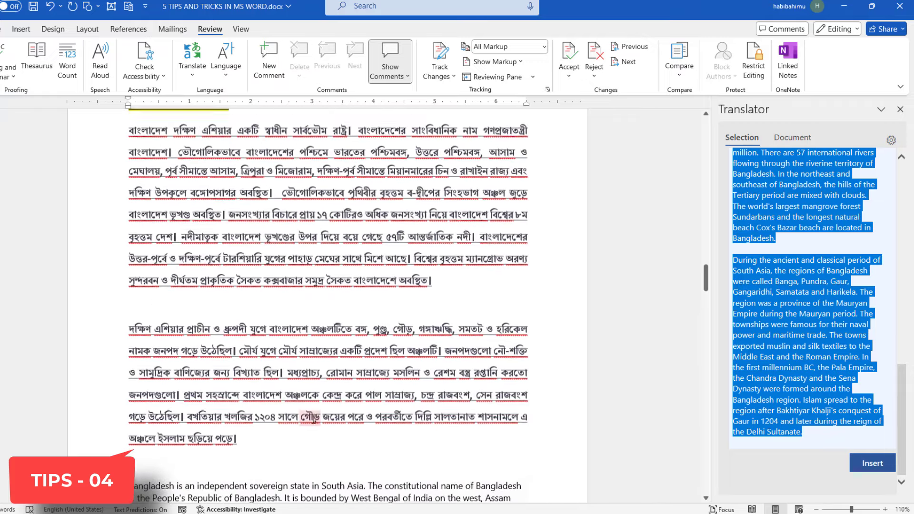
scroll(143, 276, up, 2)
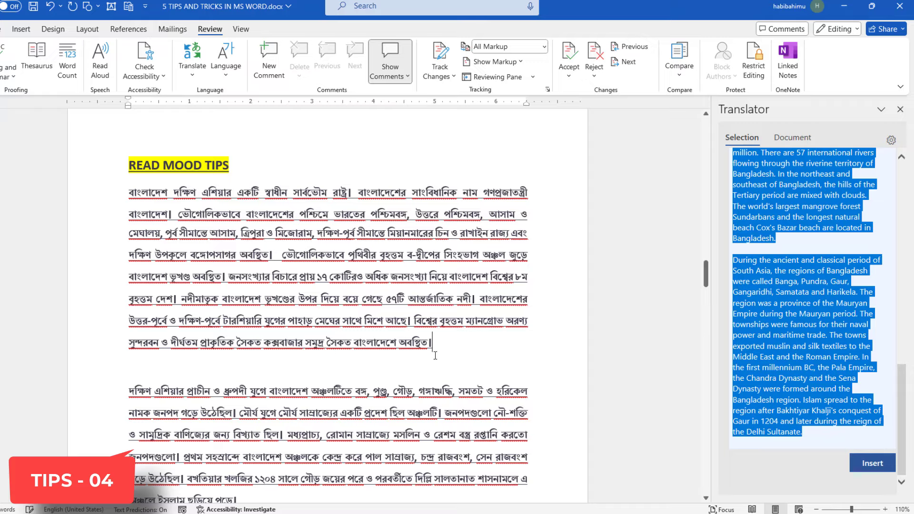
scroll(436, 355, down, 4)
scroll(276, 332, down, 4)
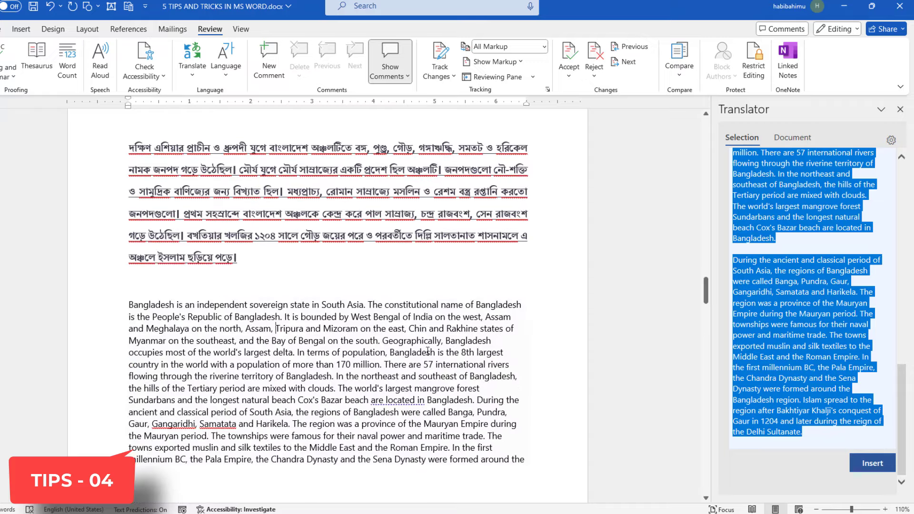
scroll(428, 351, up, 3)
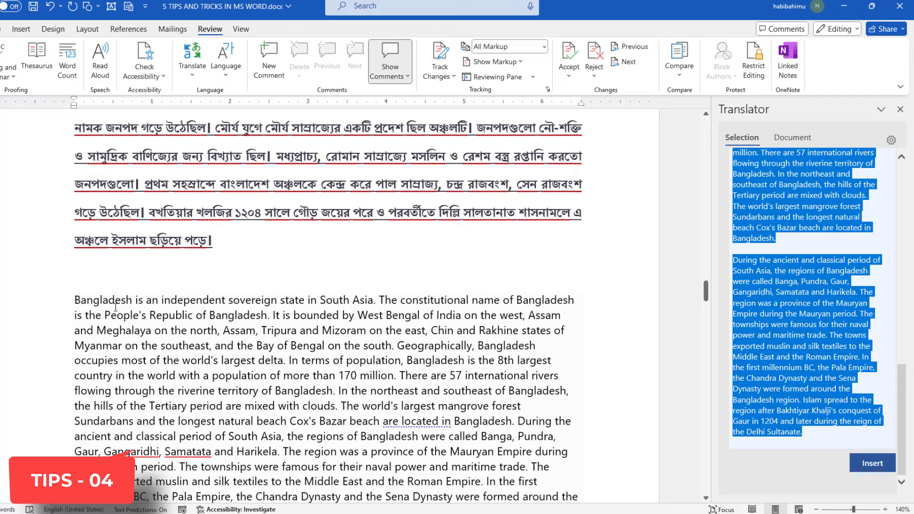
mouse_move(75, 300)
mouse_down()
mouse_move(347, 422)
mouse_move(385, 396)
mouse_up()
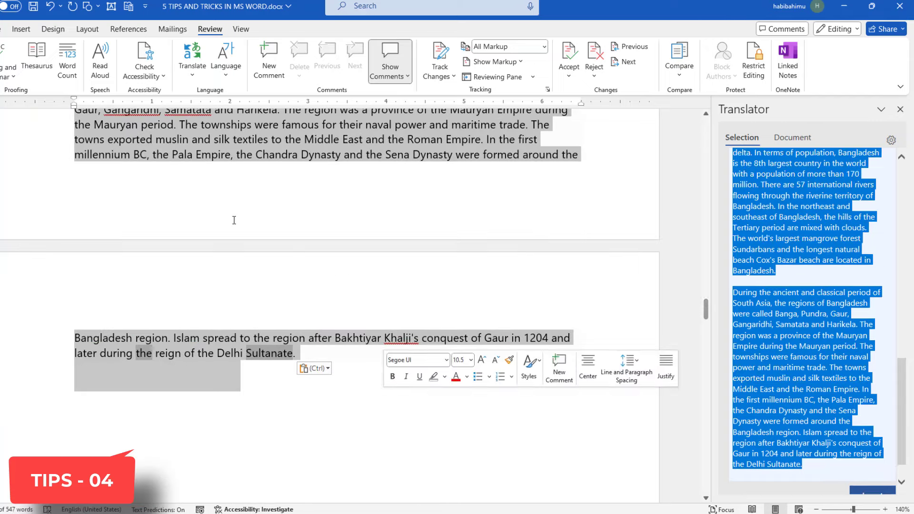
key(ctrl+j)
scroll(413, 356, up, 5)
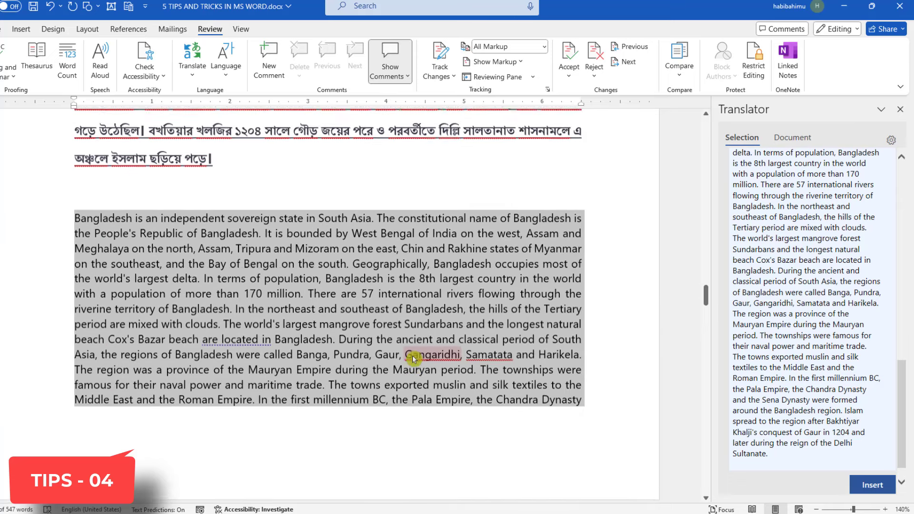
click(133, 224)
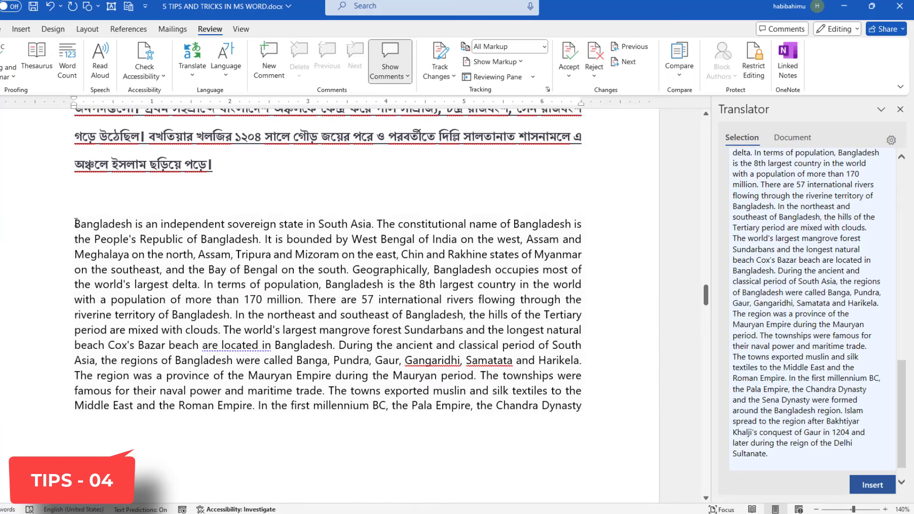
click(901, 109)
ctrl+scroll(664, 299, up, 1)
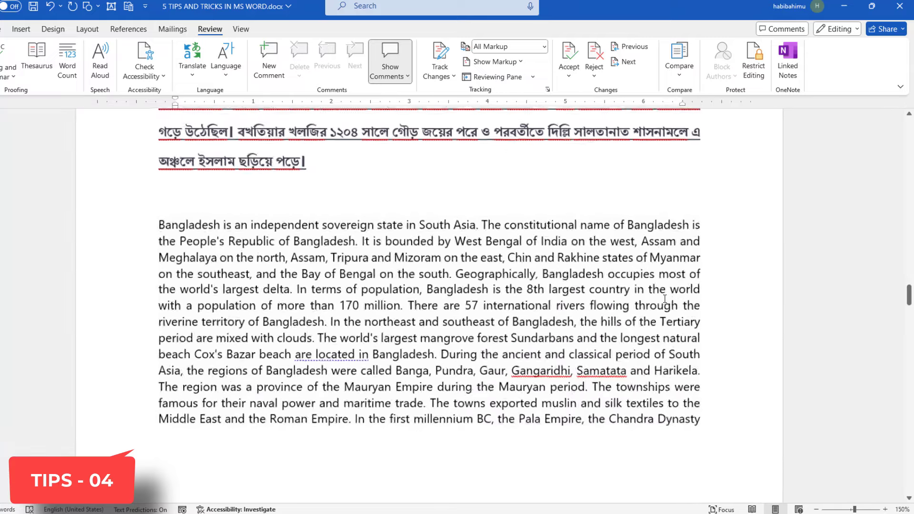
ctrl+scroll(665, 299, up, 1)
ctrl+scroll(664, 299, up, 1)
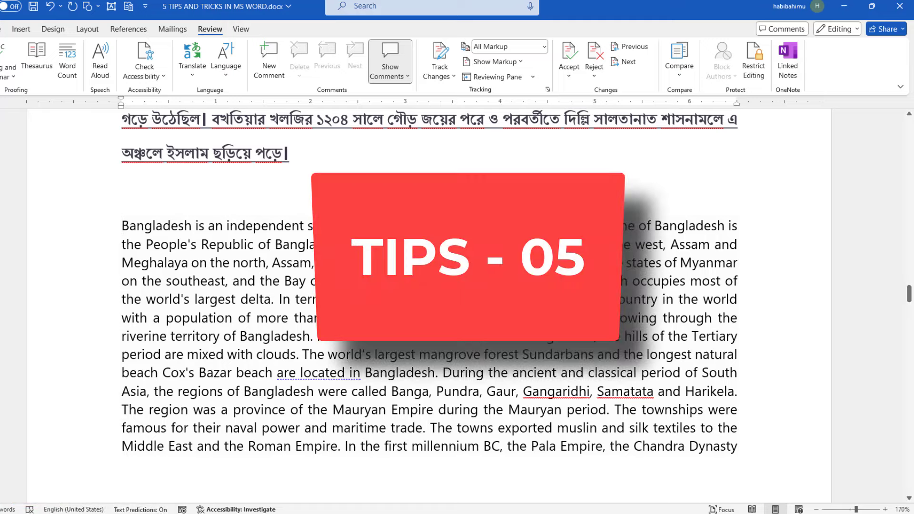
scroll(601, 315, up, 3)
scroll(601, 315, up, 1)
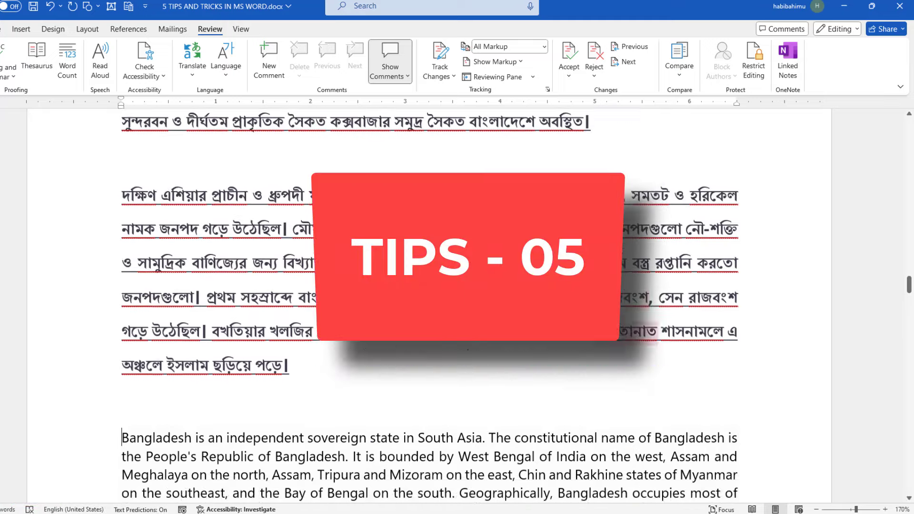
scroll(601, 315, down, 3)
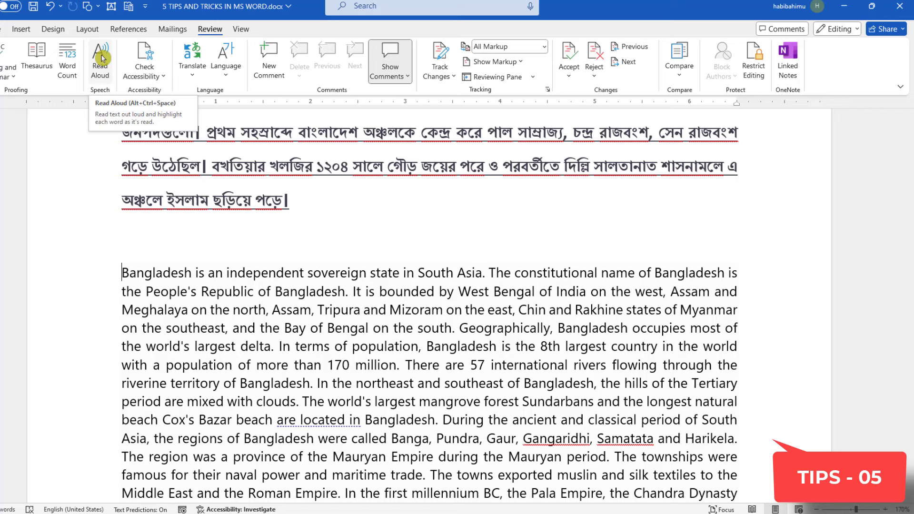
click(100, 60)
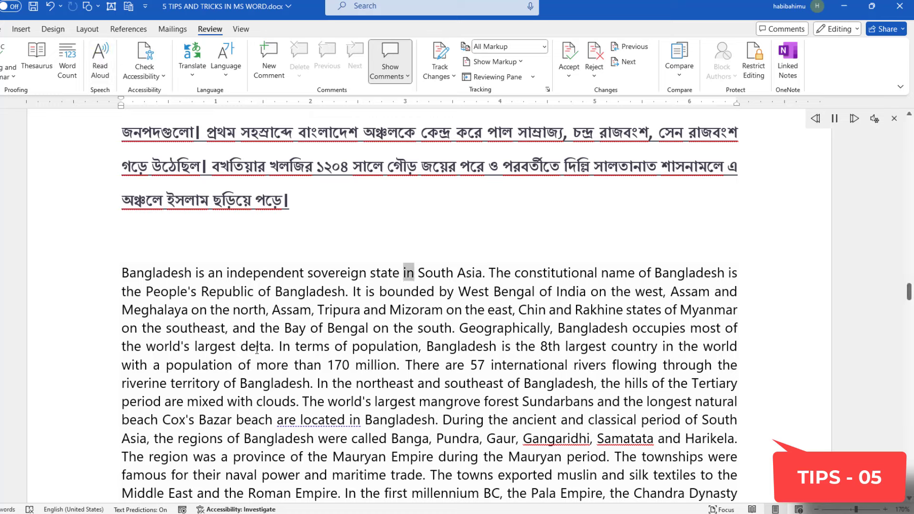
click(832, 120)
click(877, 122)
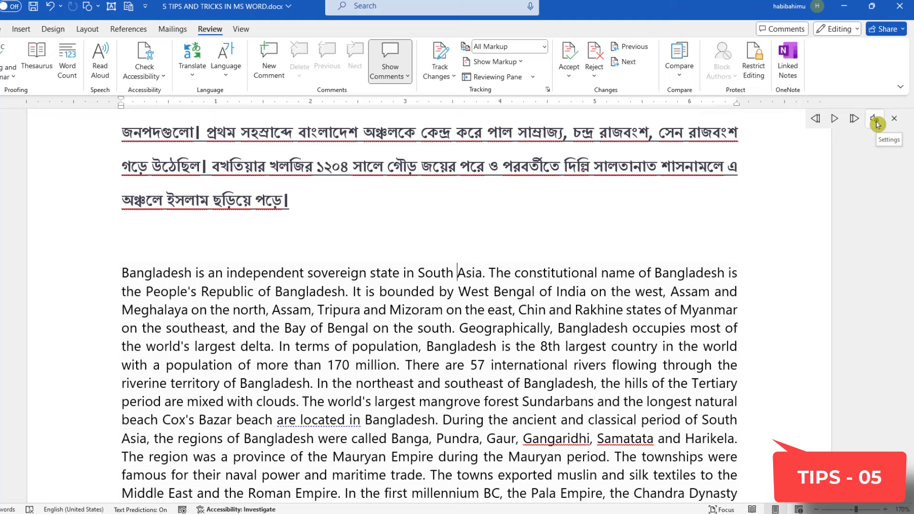
click(877, 125)
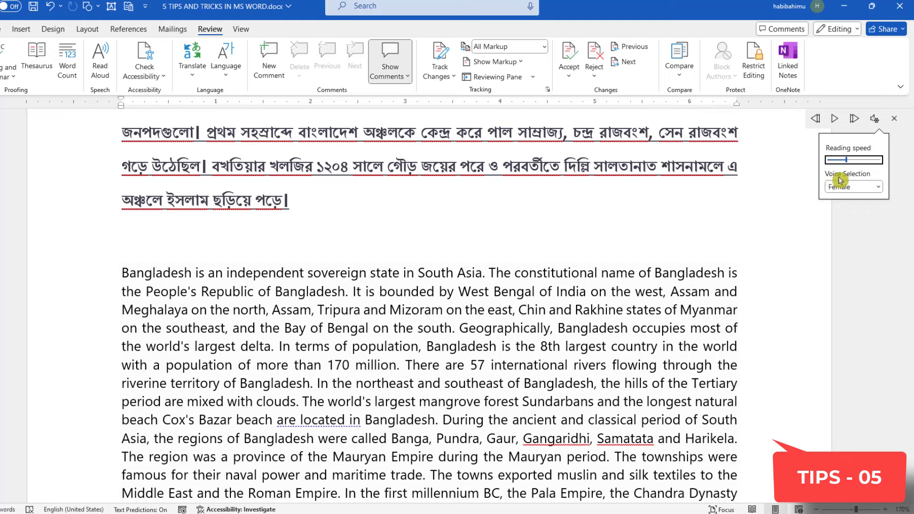
click(879, 186)
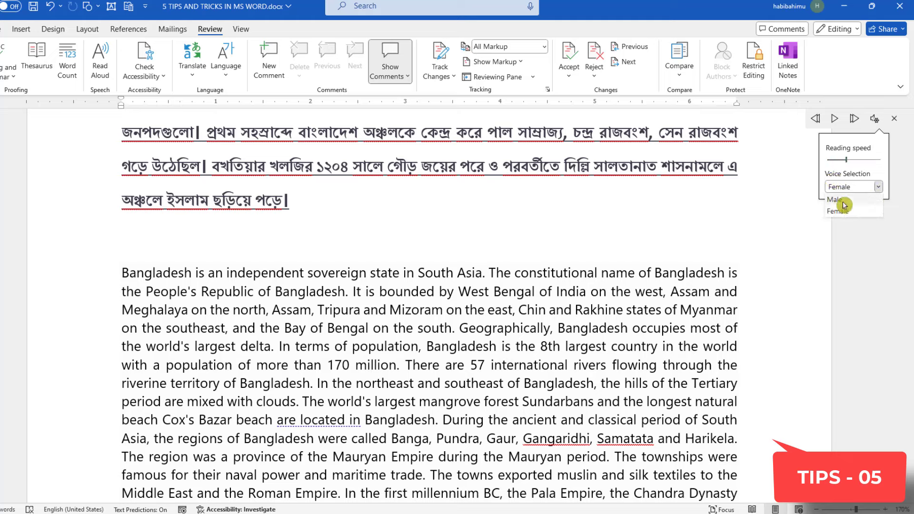
click(836, 199)
click(878, 186)
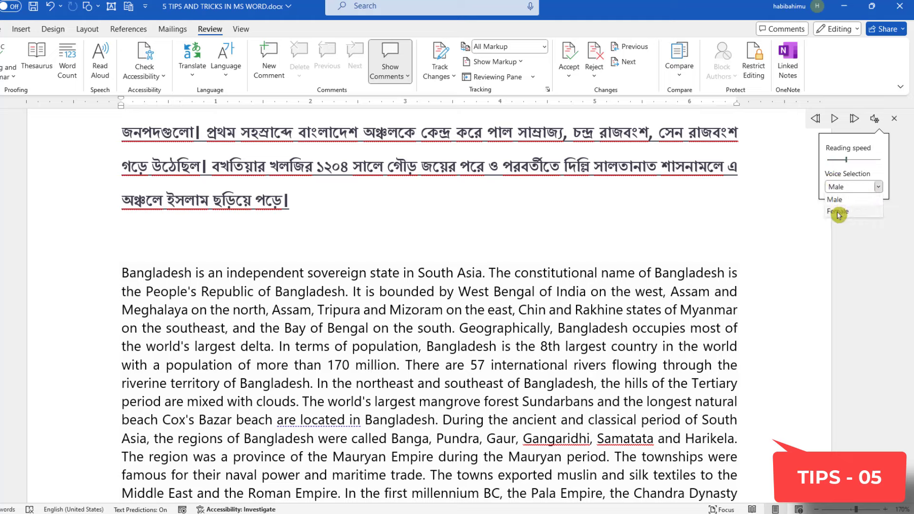
click(839, 212)
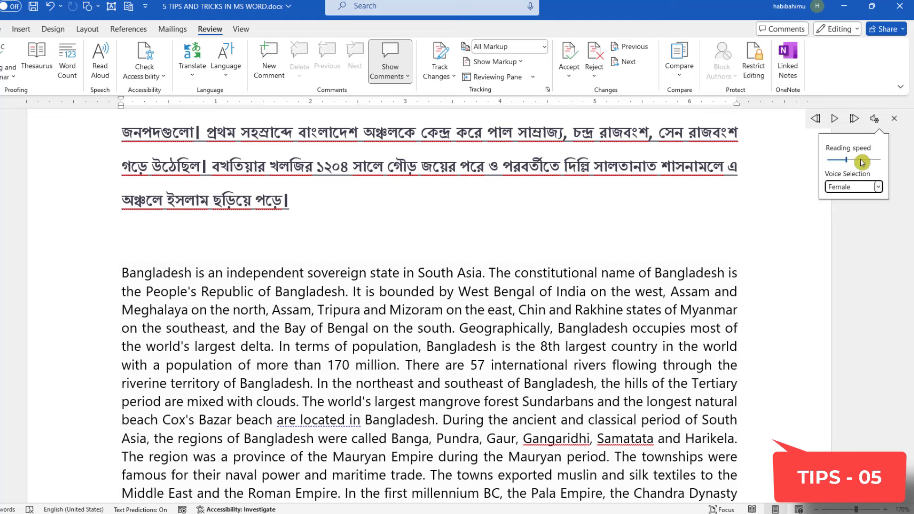
click(888, 126)
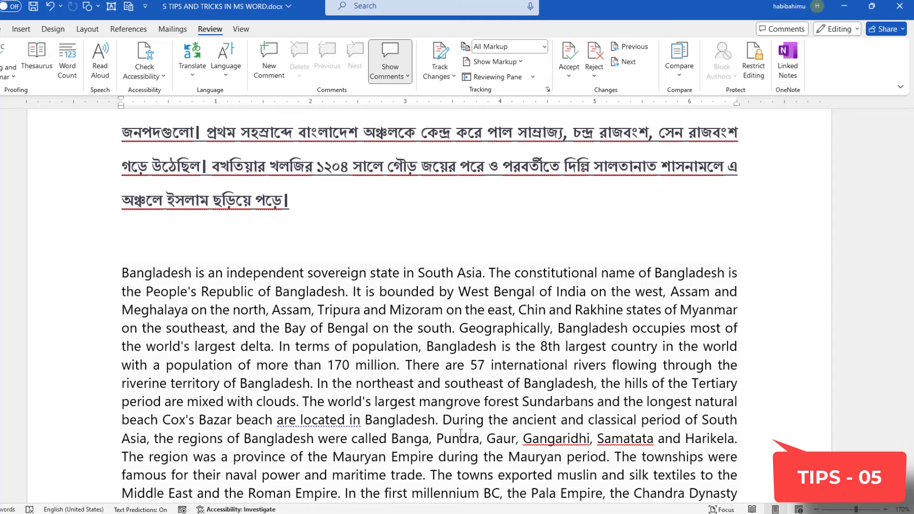
scroll(461, 433, down, 1)
- Apply a highlight colour to the SHRINK IN ONE PAGE TIPS heading
scroll(461, 433, down, 5)
scroll(460, 433, down, 1)
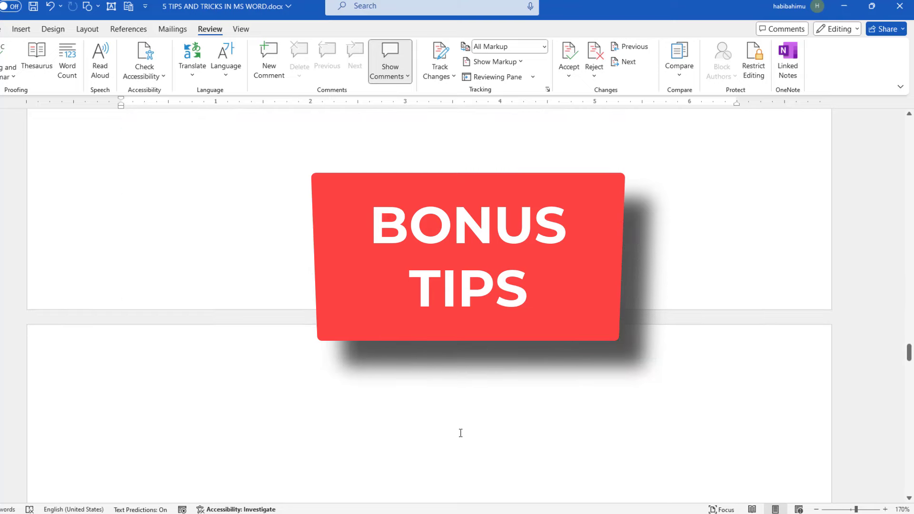
scroll(460, 433, down, 2)
scroll(461, 433, down, 3)
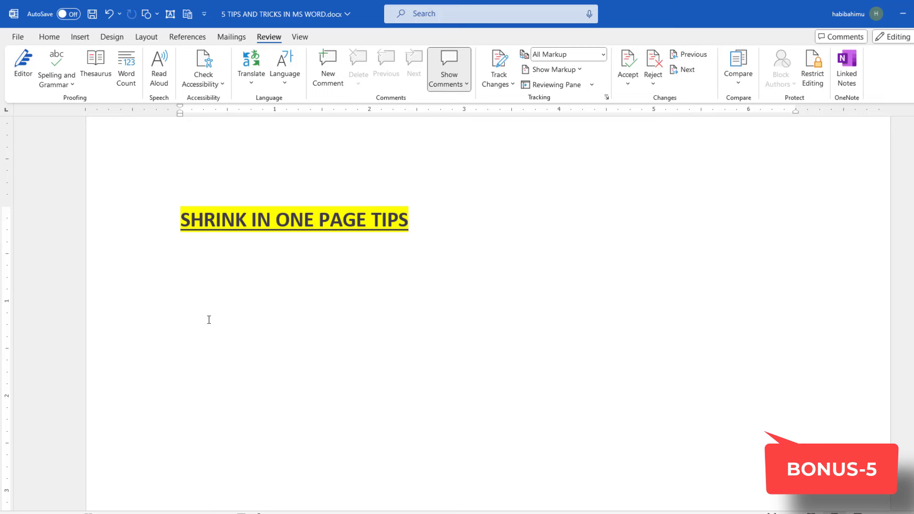
click(50, 37)
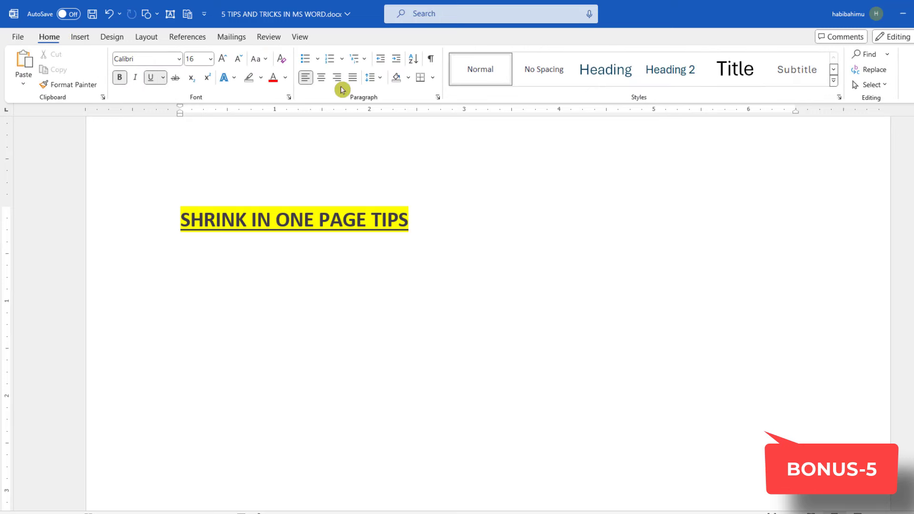
click(262, 83)
click(259, 171)
- Enter =rand(1,50) below the heading to generate sample text across three pages
click(262, 77)
text(=)
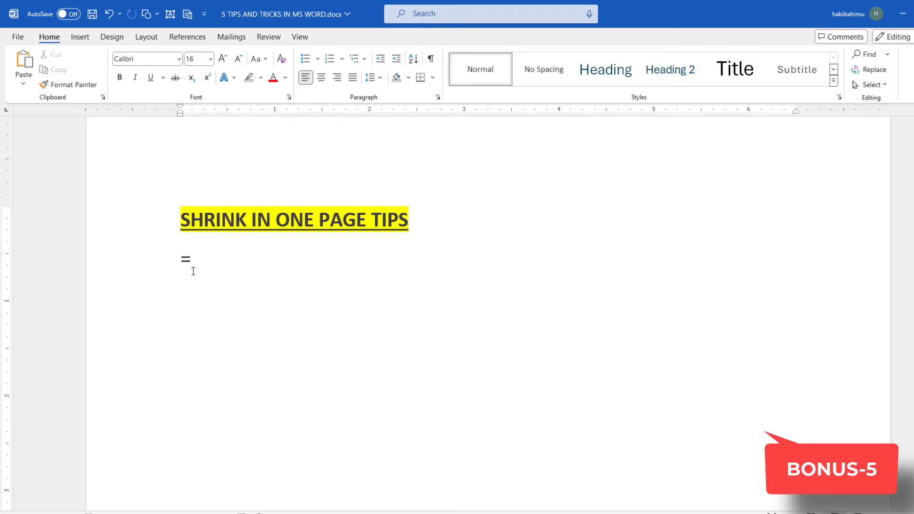
text(rand)
text(()
text(1,)
text(50)
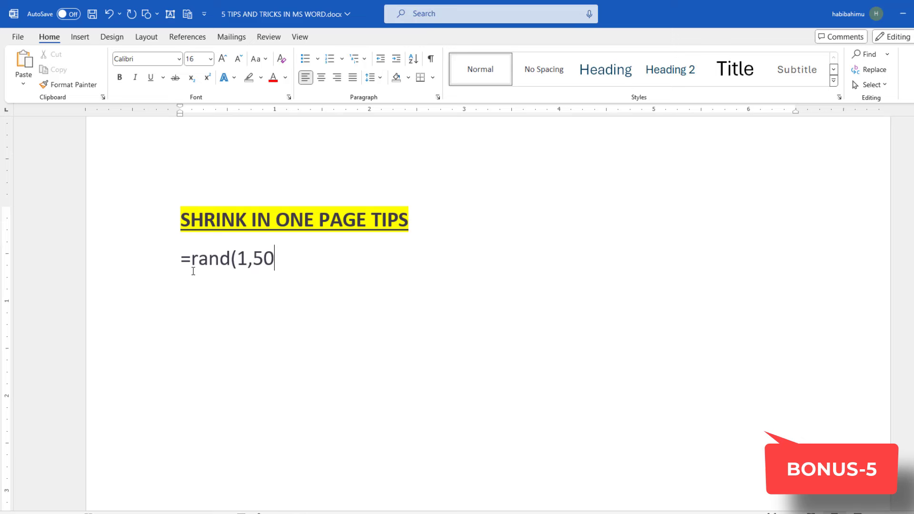
text())
key(Return)
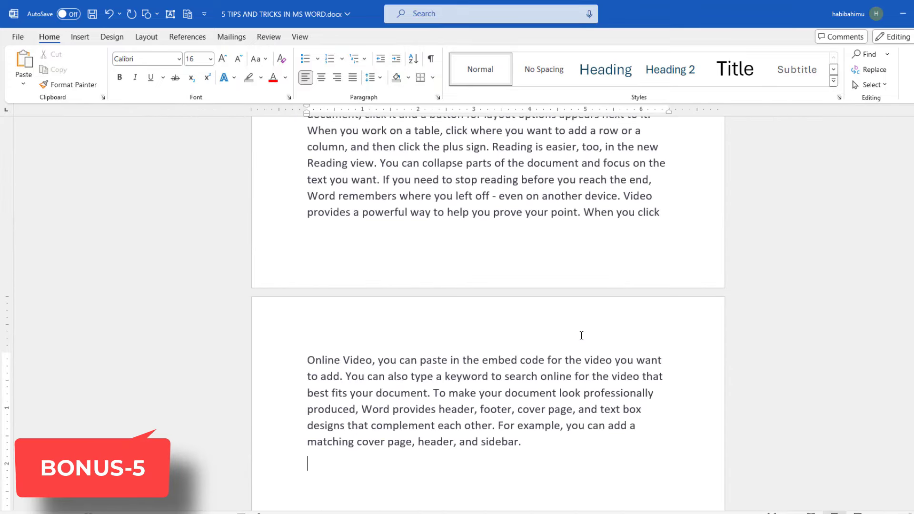
ctrl+scroll(582, 335, down, 2)
ctrl+scroll(581, 335, down, 1)
ctrl+scroll(580, 336, down, 2)
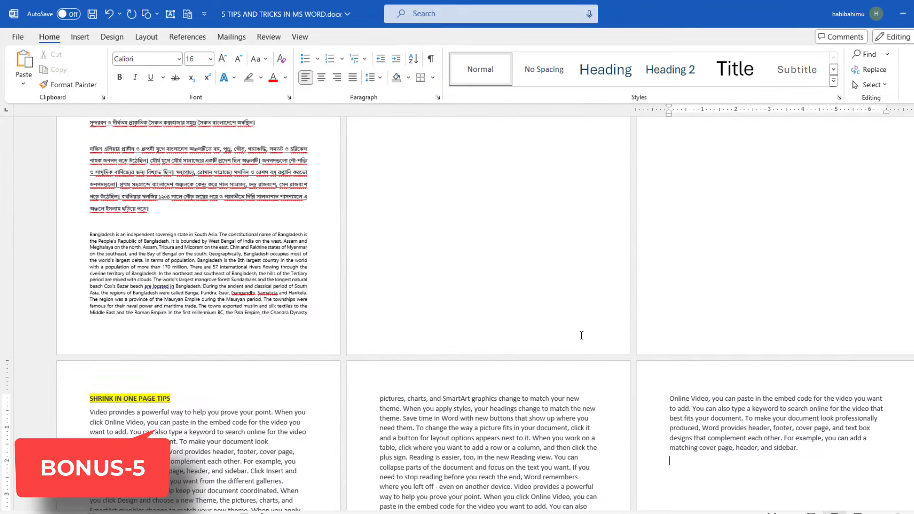
scroll(580, 335, down, 3)
- Select the generated text to the document end and reduce it to 11 pt
click(87, 247)
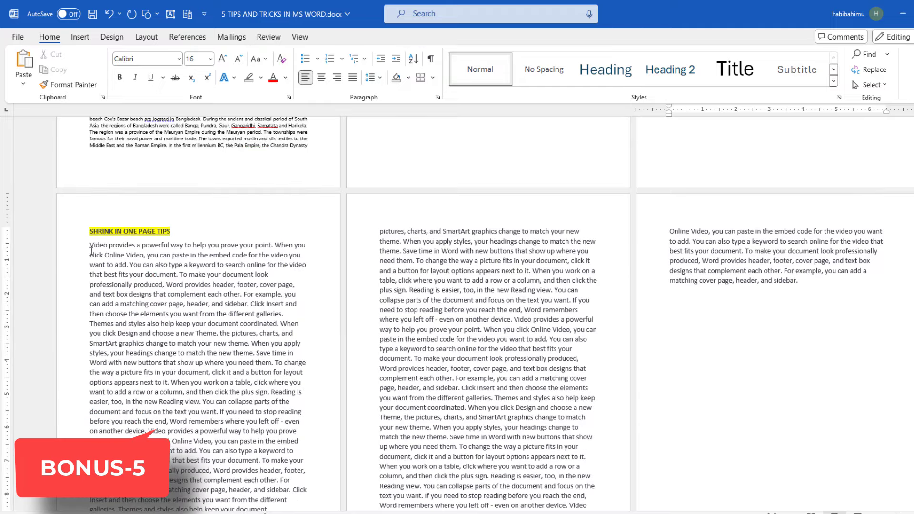
key(ctrl+shift+End)
click(239, 59)
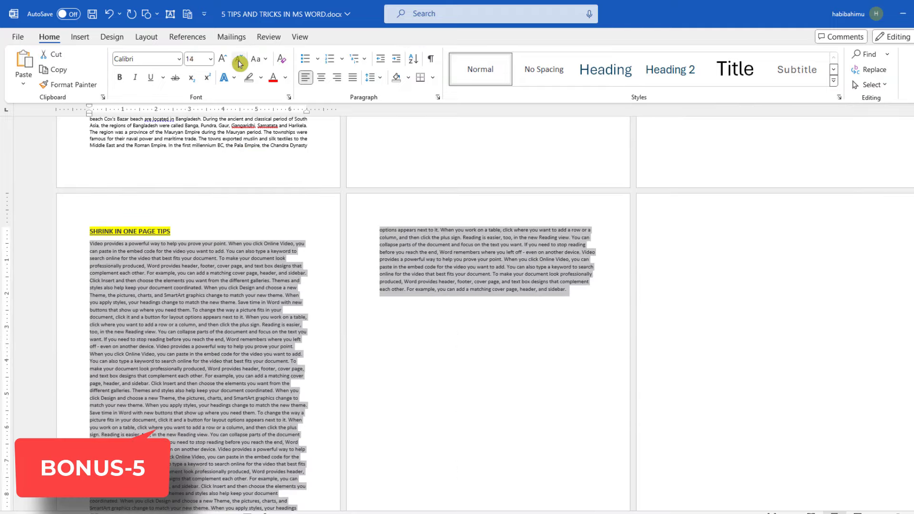
click(240, 62)
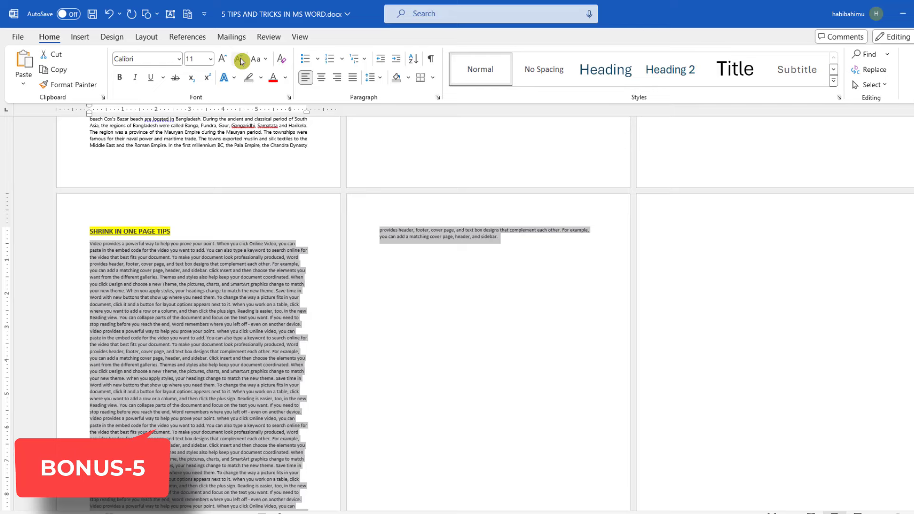
ctrl+scroll(546, 343, up, 2)
scroll(547, 343, down, 2)
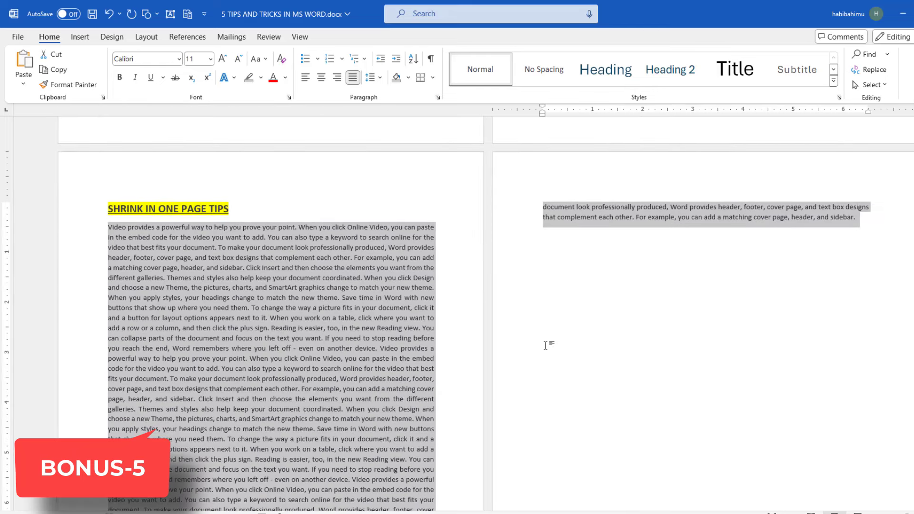
scroll(546, 345, down, 2)
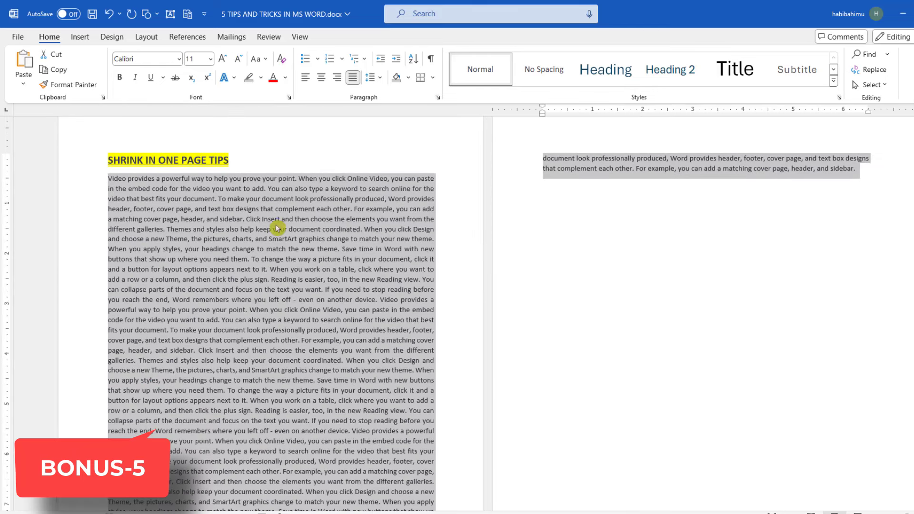
scroll(652, 243, up, 1)
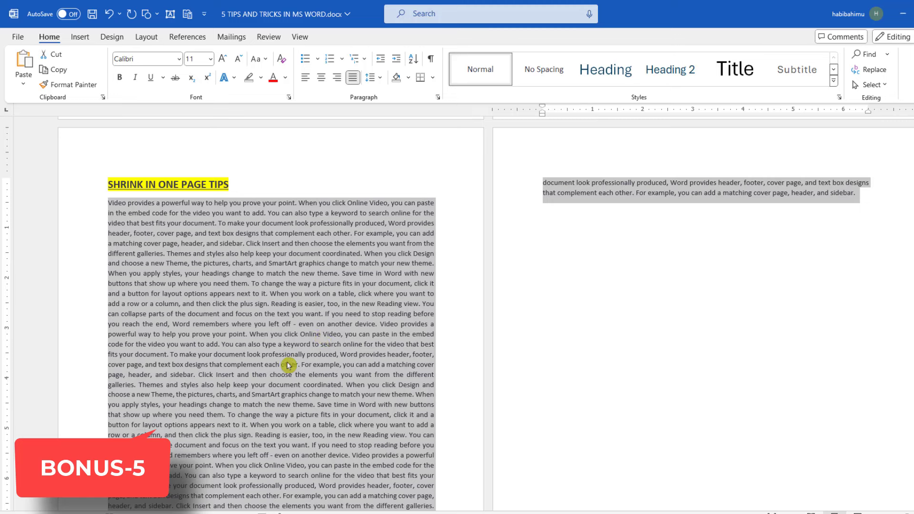
- Shrink the tips text to fit, giving a 15.5 pt heading and 10.5 pt body
click(187, 19)
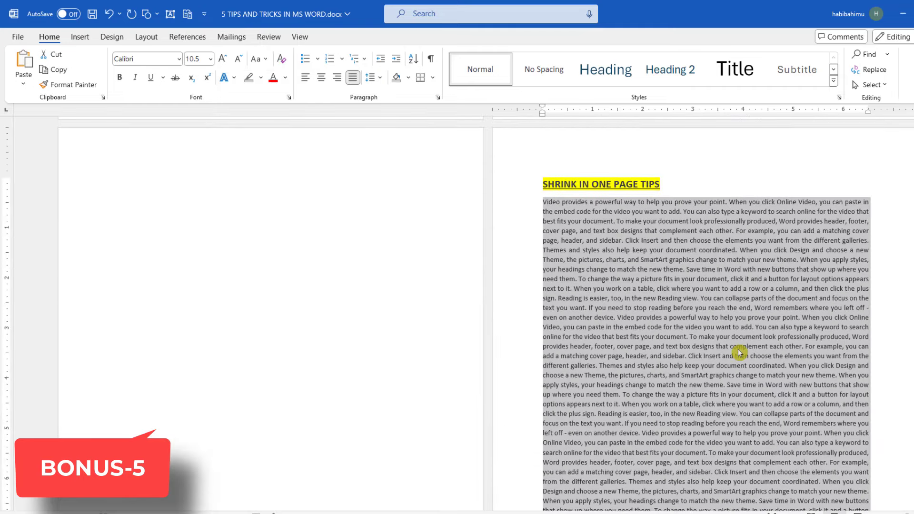
click(737, 346)
scroll(684, 354, down, 5)
scroll(684, 353, down, 1)
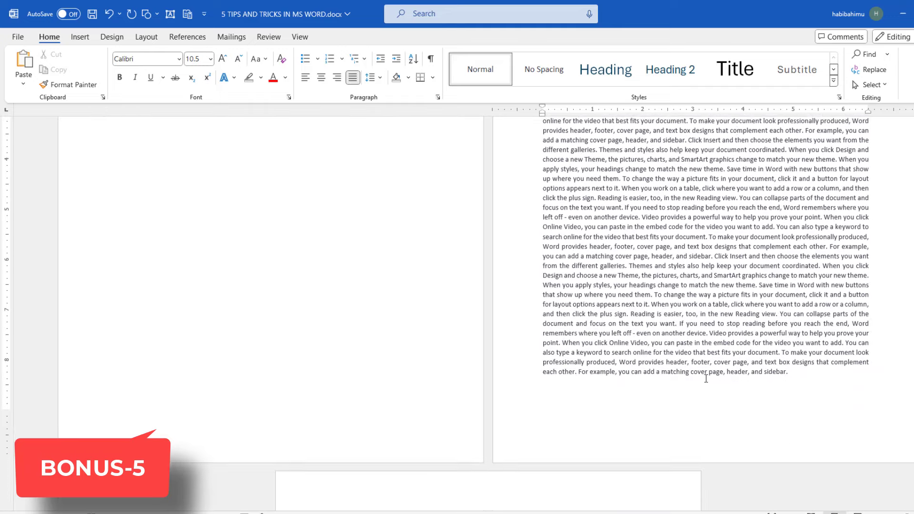
scroll(706, 379, down, 1)
scroll(706, 379, up, 4)
scroll(706, 378, up, 3)
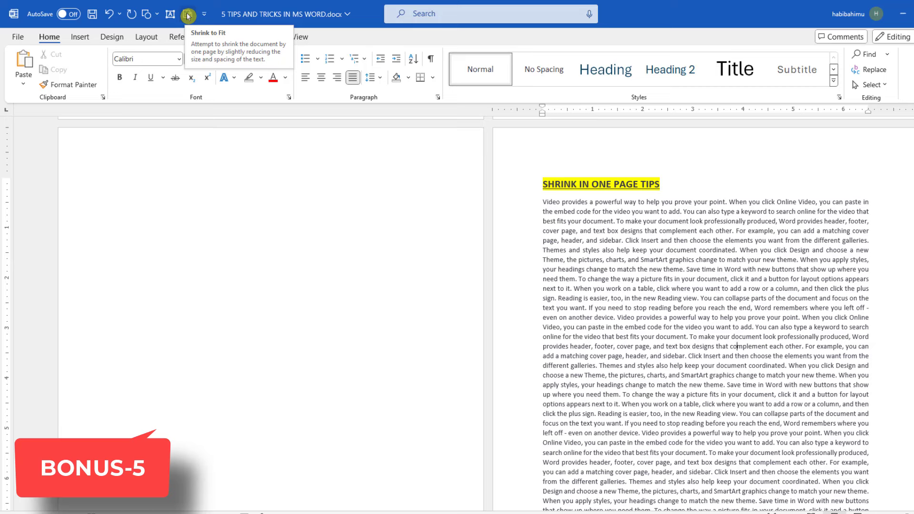
- Remove the Shrink to Fit button from the Quick Access Toolbar
click(188, 16)
right_click(188, 15)
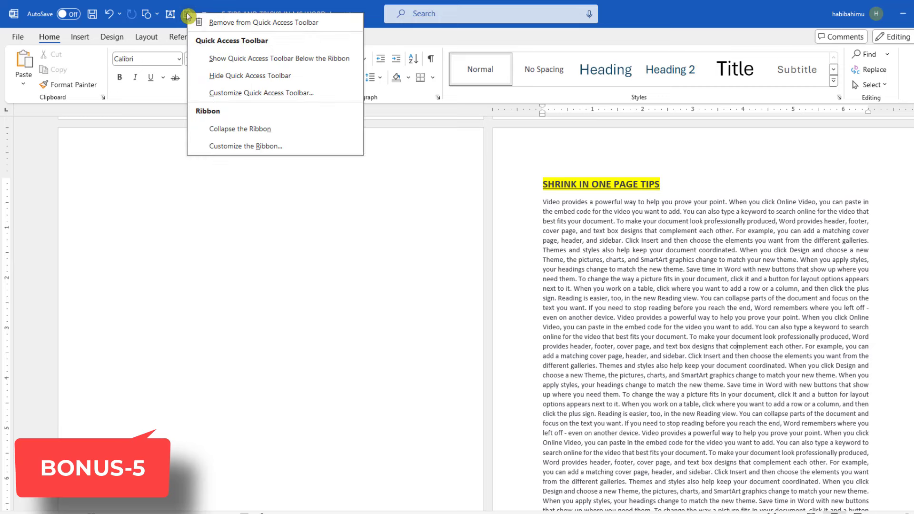
click(221, 22)
ctrl+scroll(428, 312, up, 3)
ctrl+scroll(428, 312, up, 3)
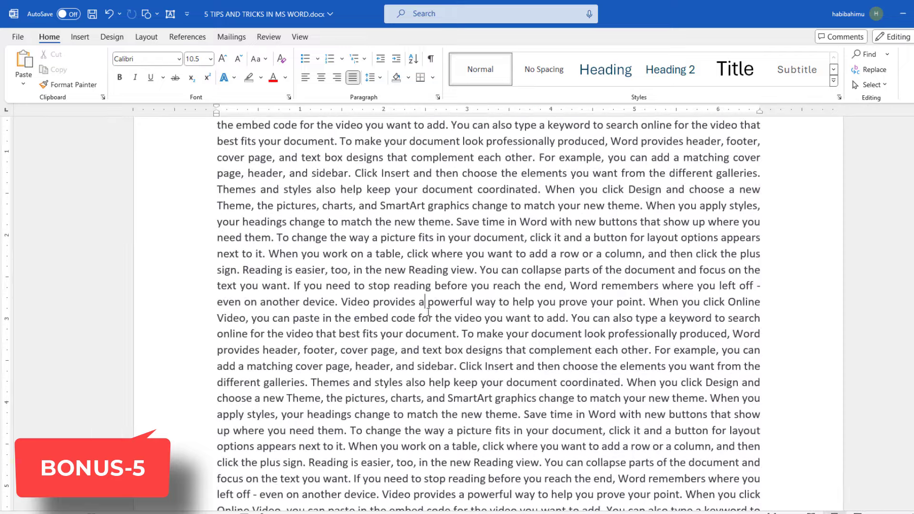
scroll(428, 312, up, 2)
scroll(428, 312, up, 2)
click(410, 284)
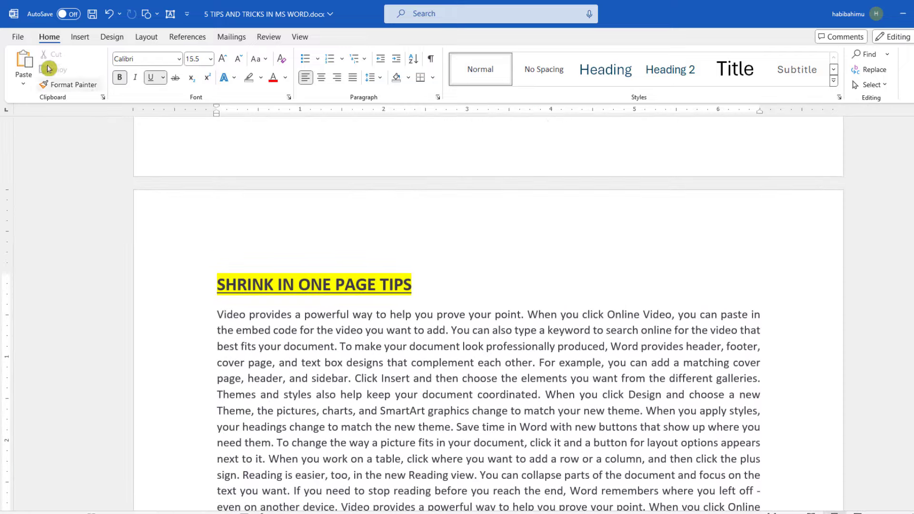
- Open the Quick Access Toolbar page of Word Options
click(17, 36)
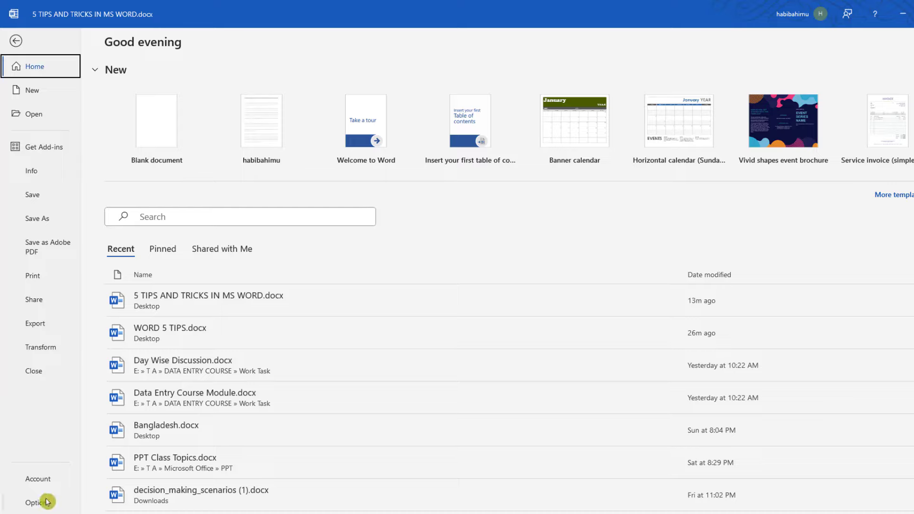
click(46, 502)
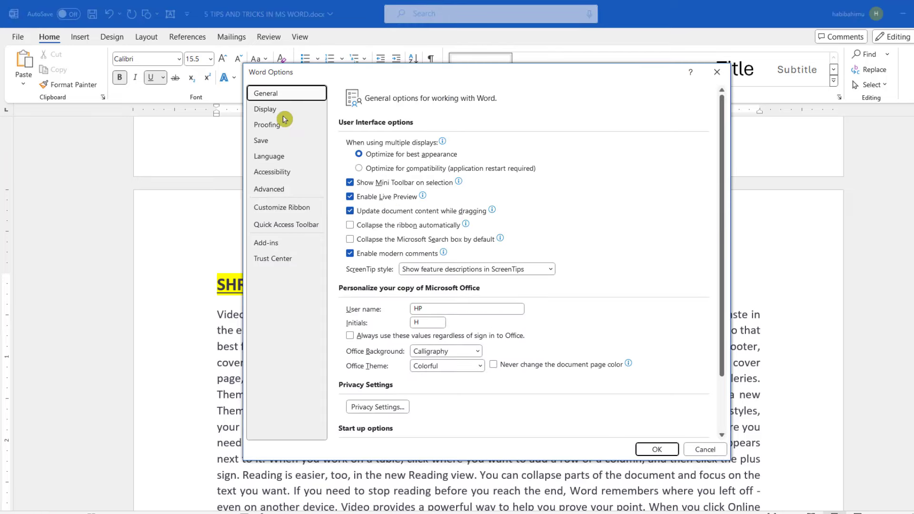
click(284, 208)
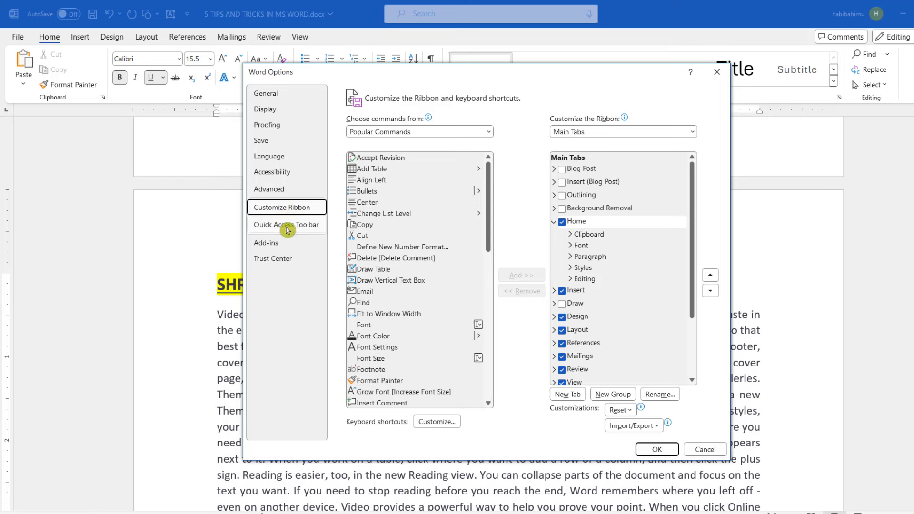
click(287, 232)
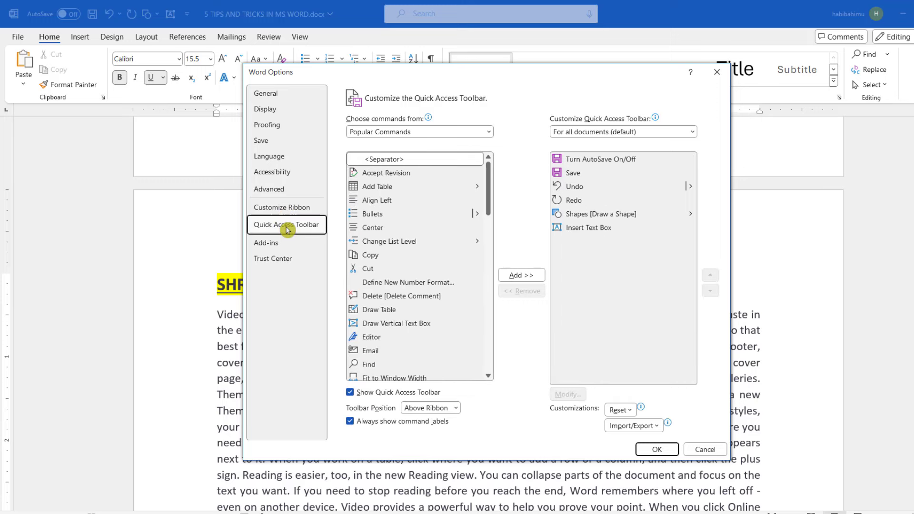
scroll(409, 252, down, 3)
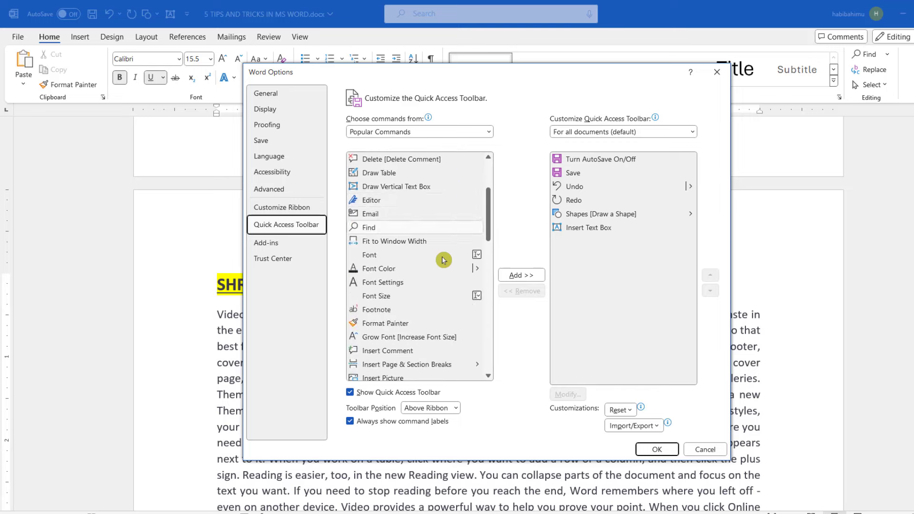
scroll(419, 257, down, 4)
scroll(445, 170, down, 3)
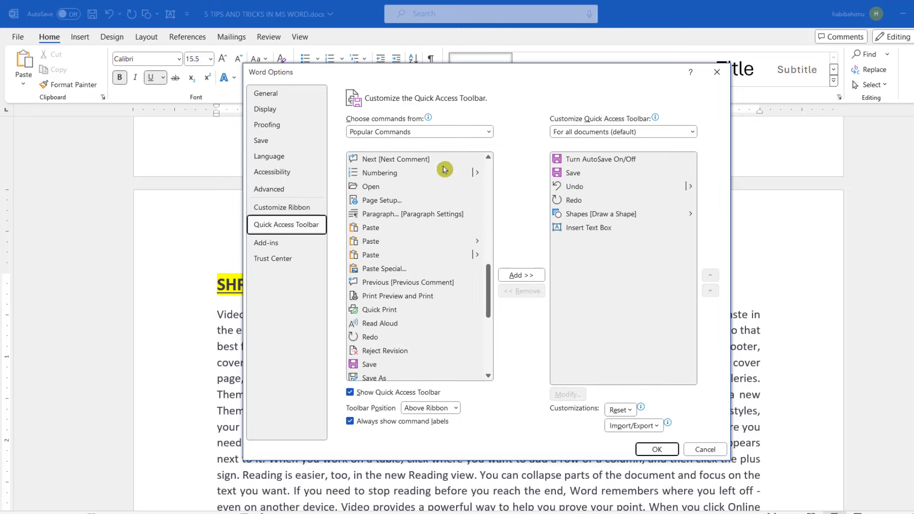
- Add Shrink One Page from All Commands to the Quick Access Toolbar and confirm with OK
click(462, 133)
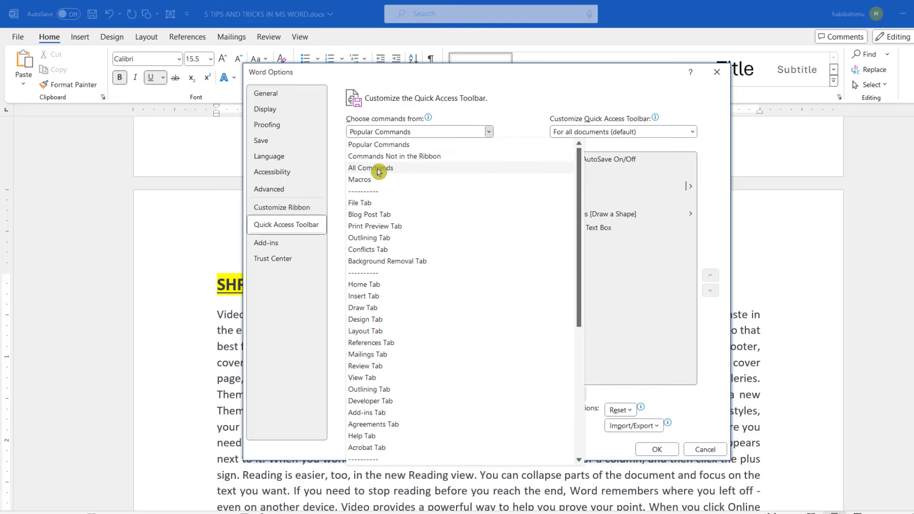
key(Escape)
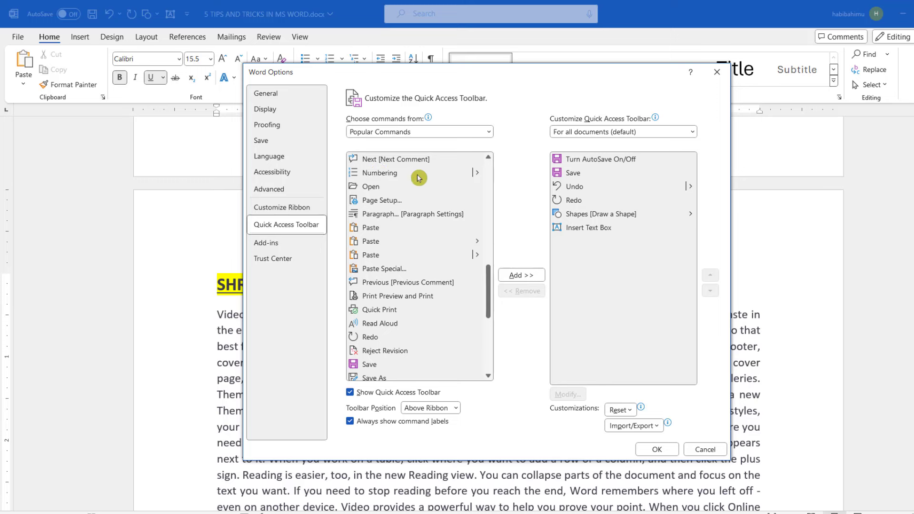
key(Down)
key(Down)
scroll(422, 190, down, 1)
scroll(438, 198, down, 1)
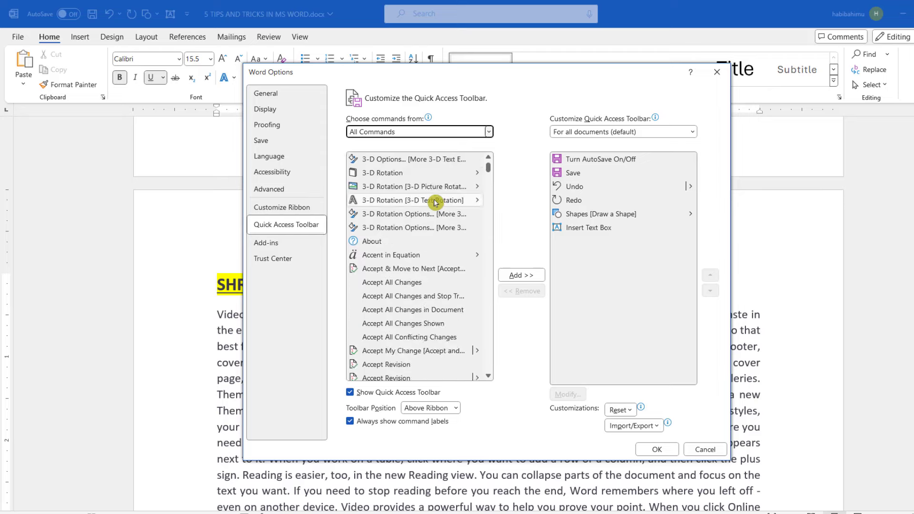
scroll(435, 202, down, 2)
scroll(441, 202, down, 4)
scroll(446, 198, down, 2)
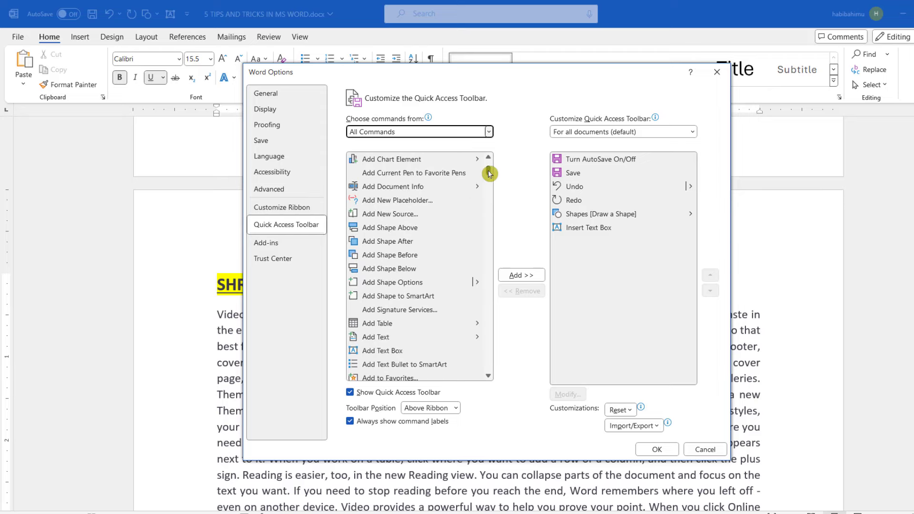
drag(489, 173, 501, 316)
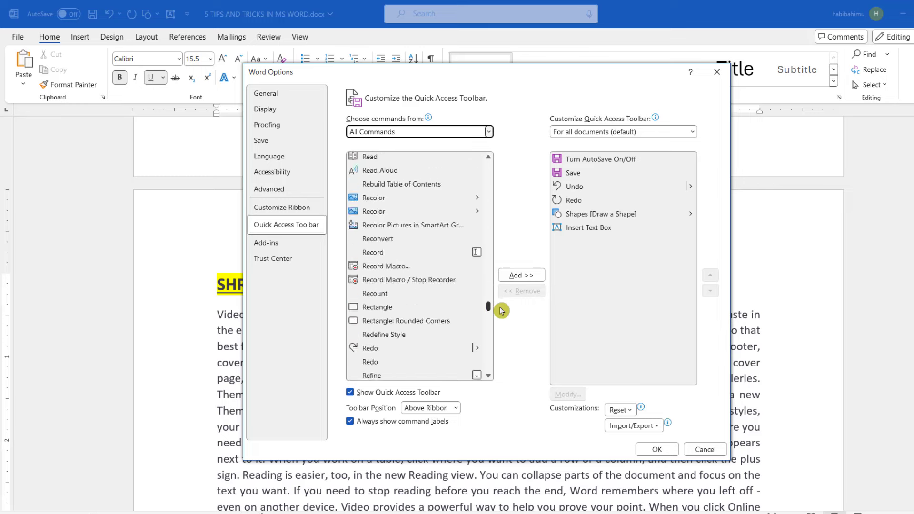
drag(502, 315, 497, 328)
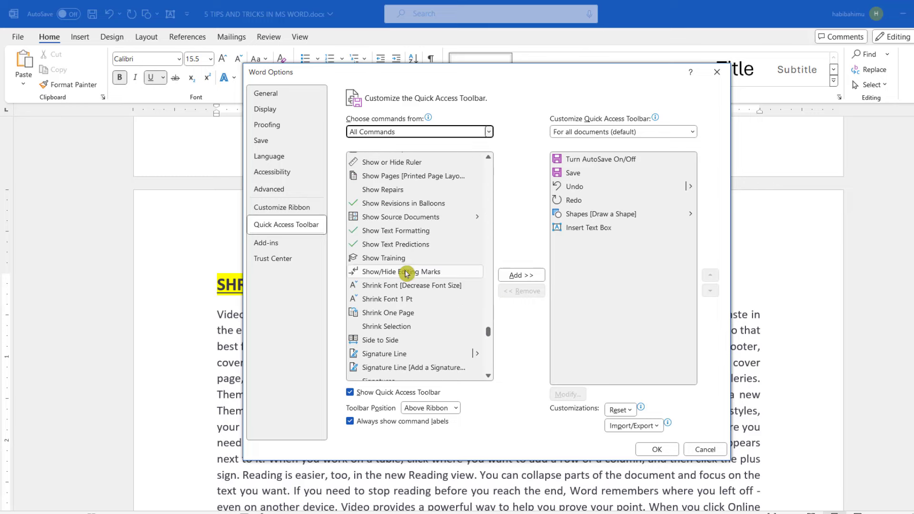
scroll(407, 273, down, 1)
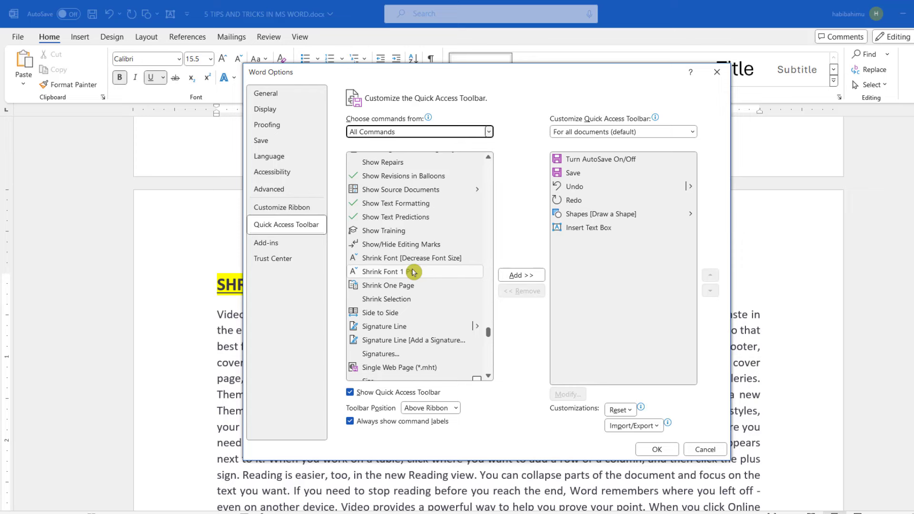
scroll(413, 272, down, 1)
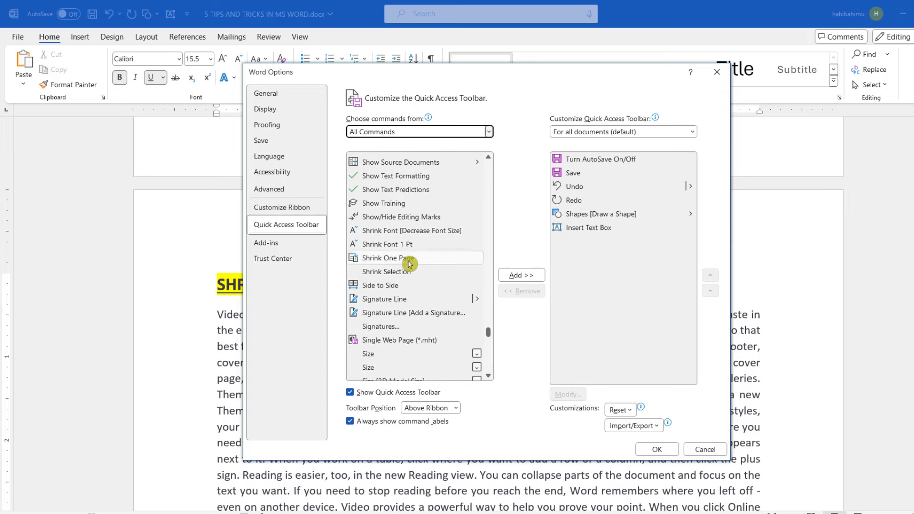
click(410, 262)
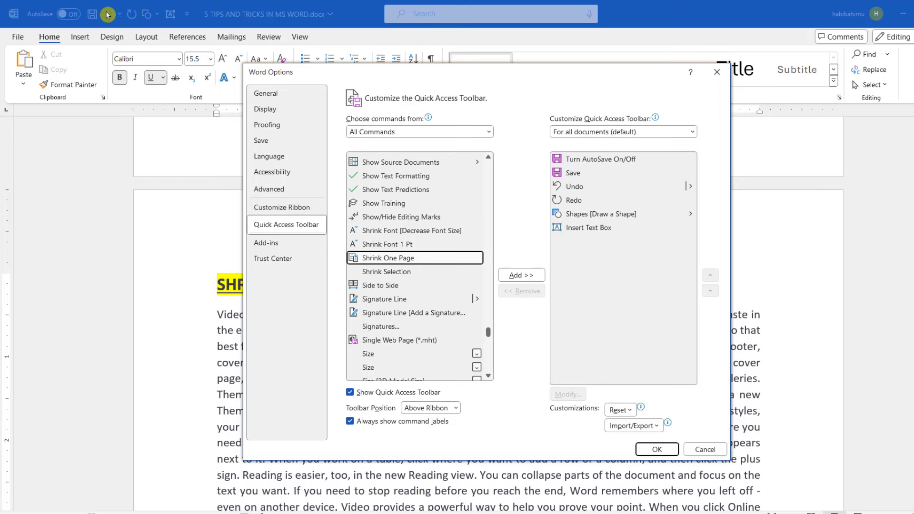
click(527, 280)
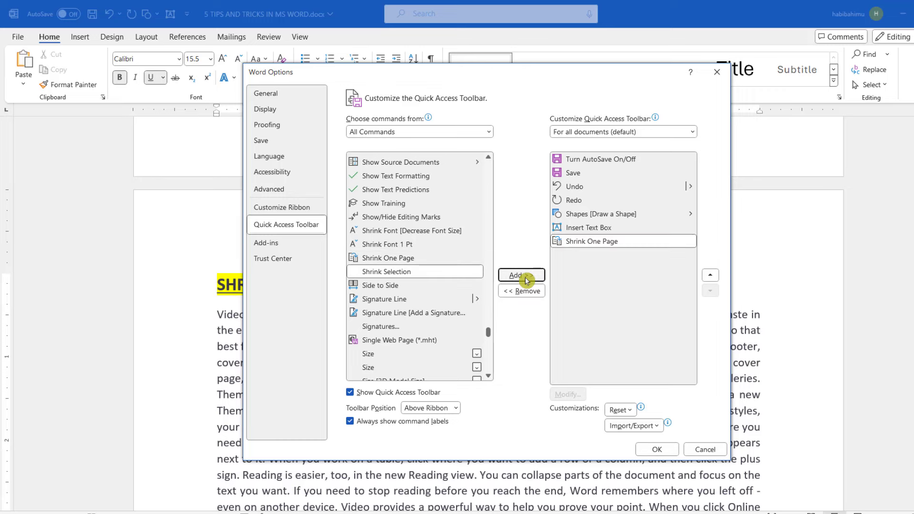
click(657, 449)
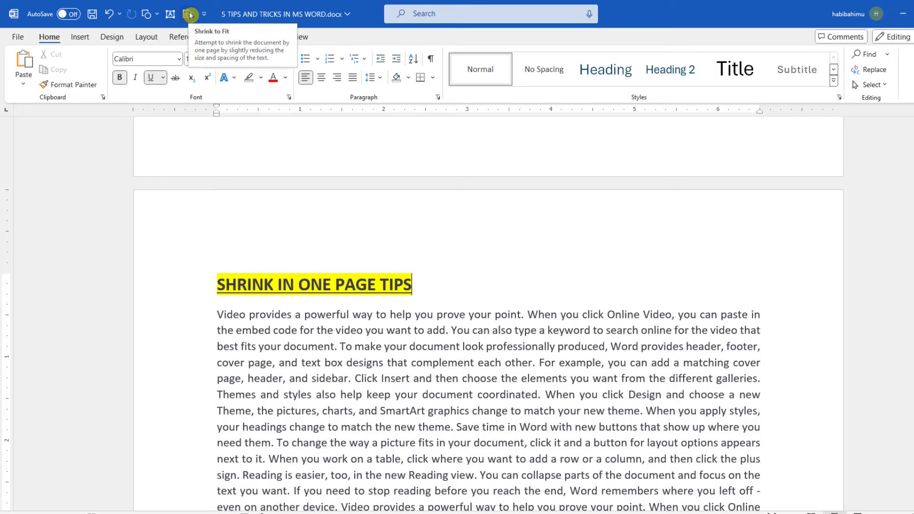
- Use the new Shrink One Page button to fit the text on one page at 10.5 pt
click(189, 18)
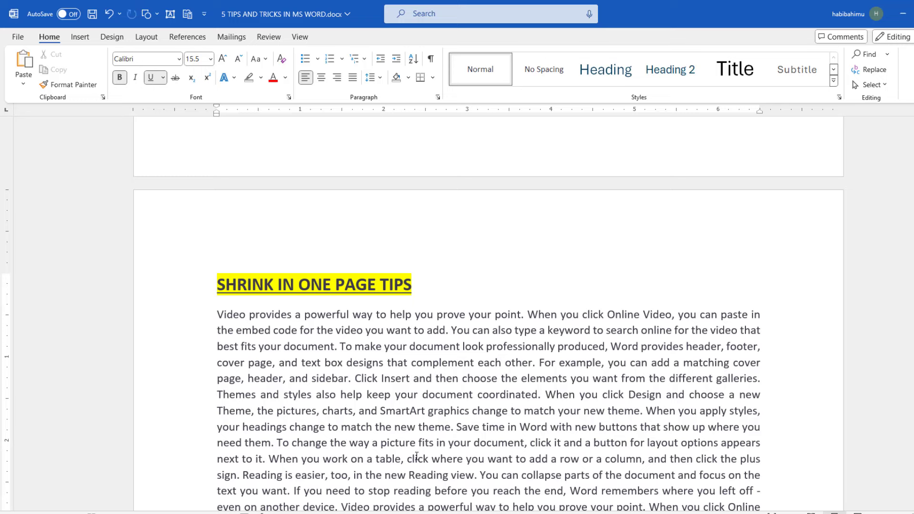
scroll(541, 436, down, 2)
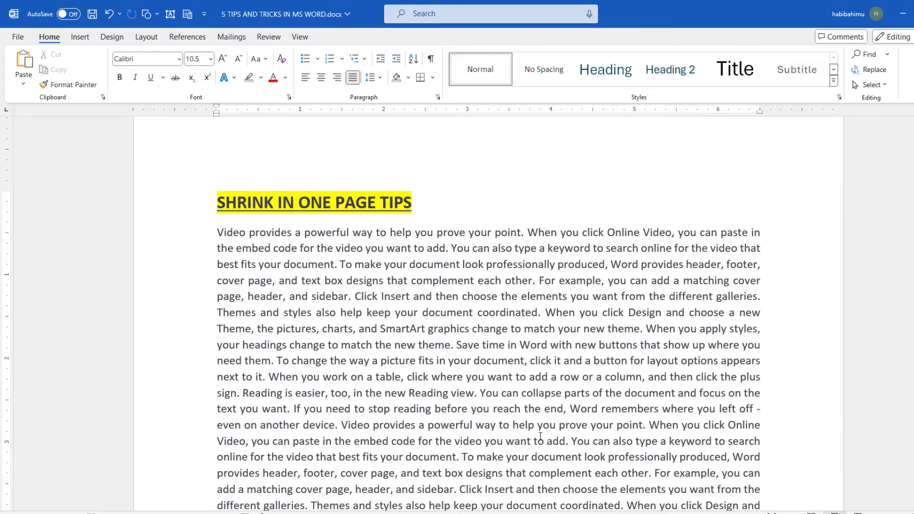